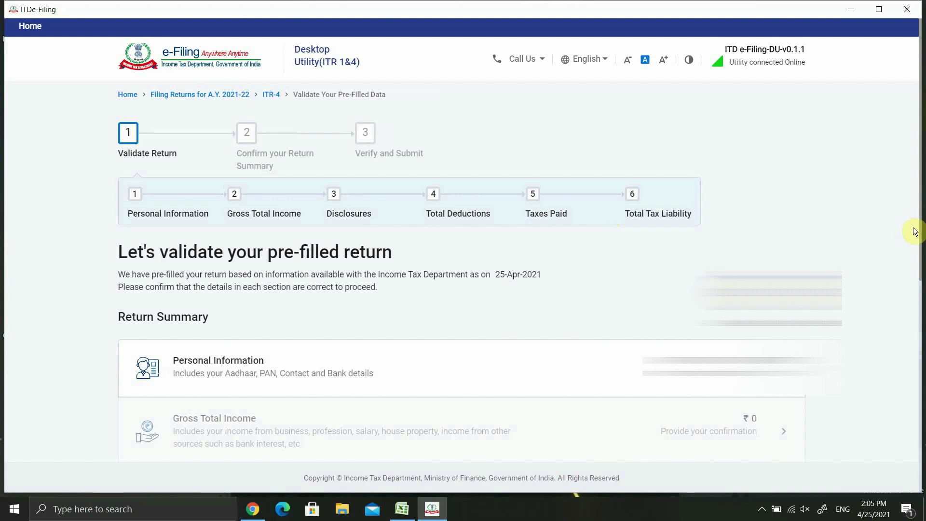
Look over the return summary sections, then switch to the Excel sheet of taxpayer income and deductions
{"action": "scroll", "coordinate": [923, 281], "scroll_direction": "down", "scroll_amount": 1}
{"action": "scroll", "coordinate": [923, 281], "scroll_direction": "down", "scroll_amount": 4}
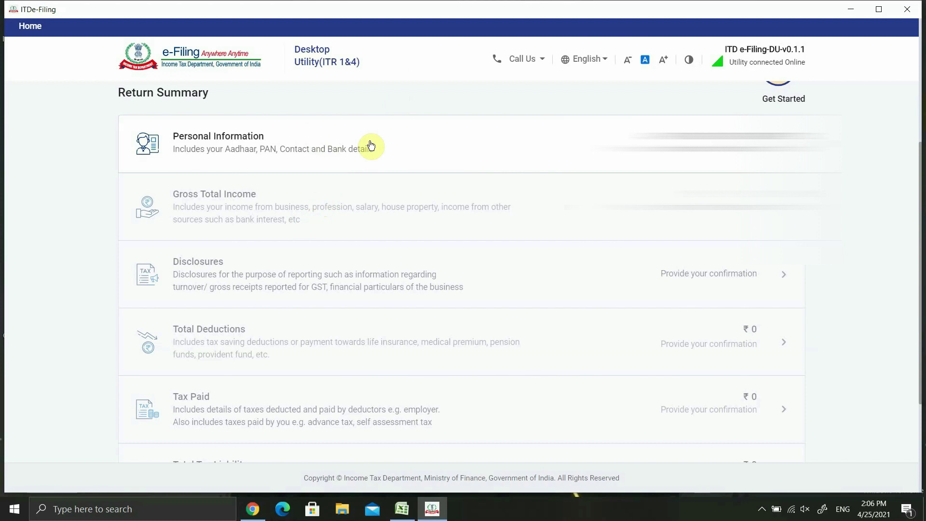
{"action": "left_click", "coordinate": [402, 509]}
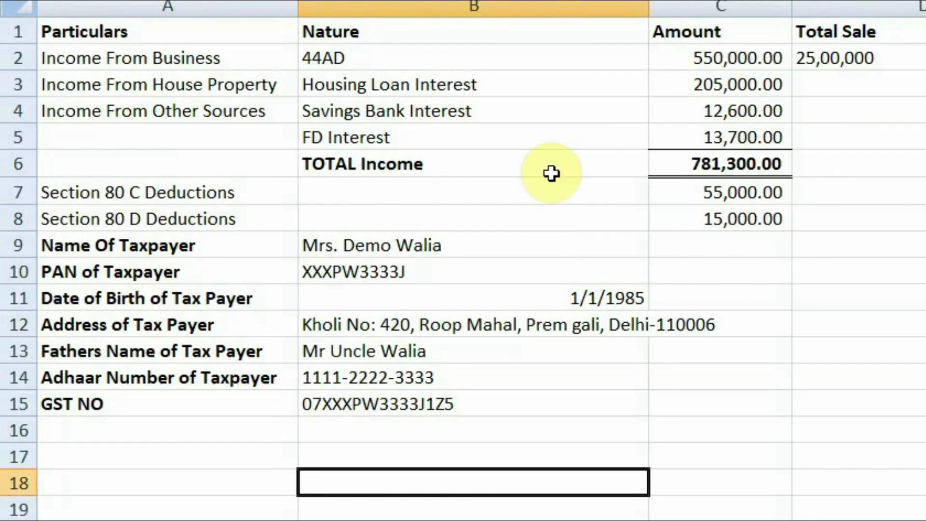
{"action": "left_click", "coordinate": [159, 241]}
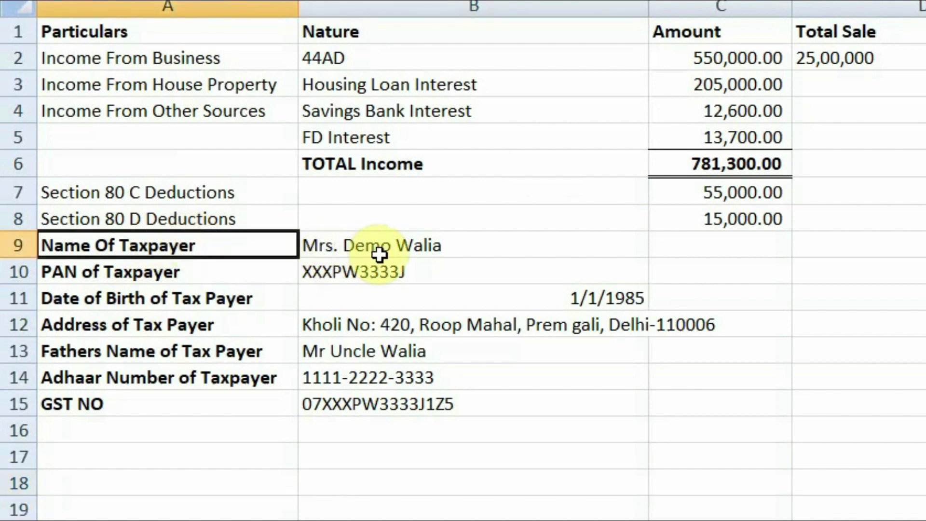
{"action": "left_click", "coordinate": [381, 277]}
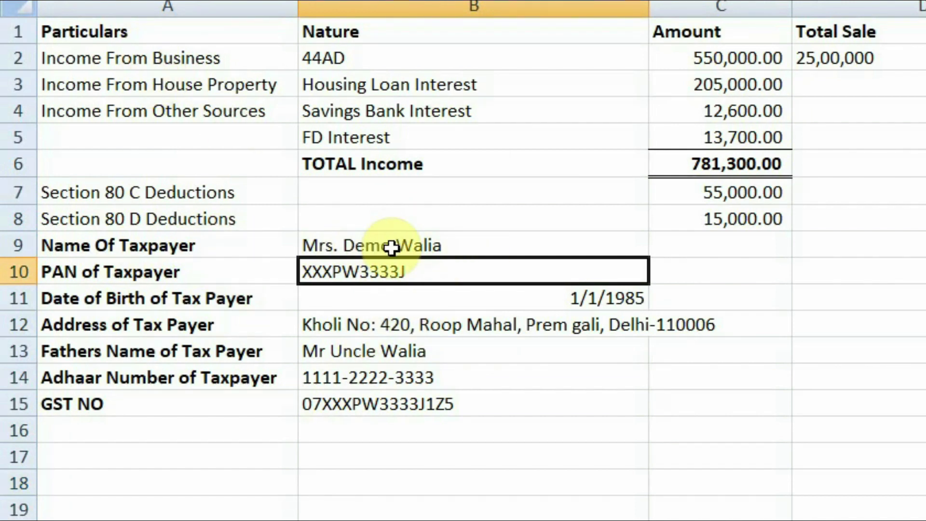
{"action": "left_click", "coordinate": [170, 58]}
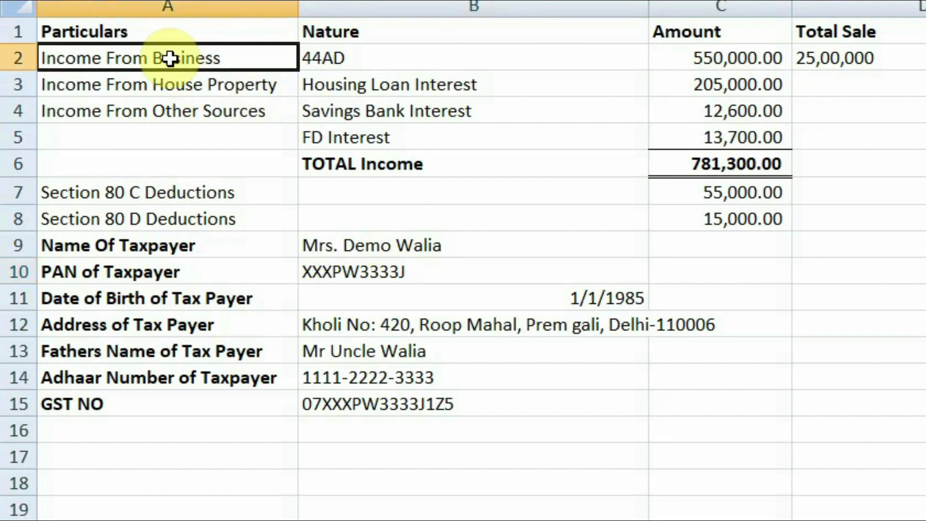
{"action": "left_click", "coordinate": [373, 61]}
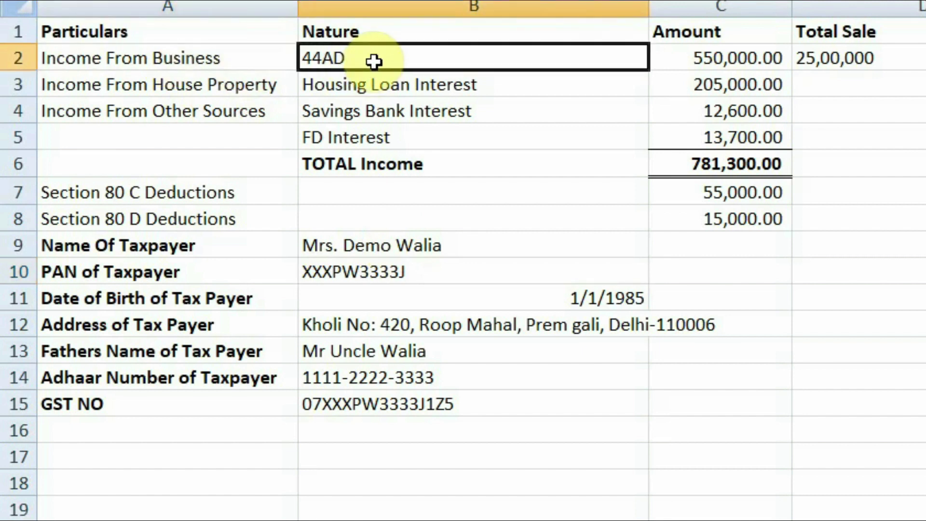
{"action": "left_click", "coordinate": [690, 63]}
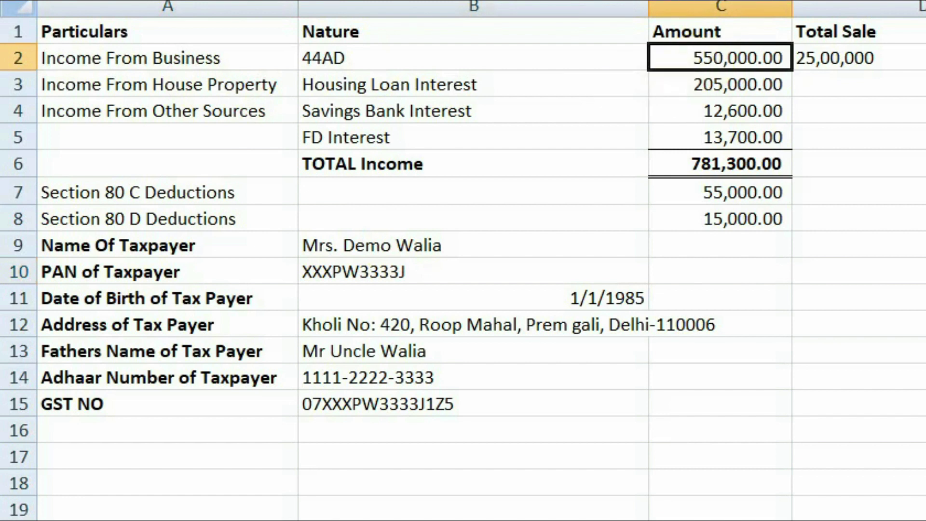
{"action": "left_click", "coordinate": [922, 60]}
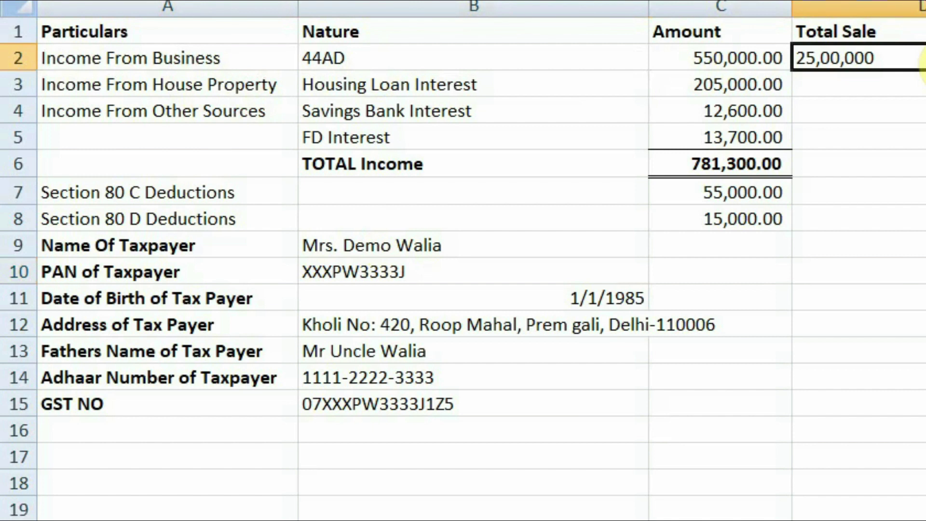
{"action": "left_click", "coordinate": [197, 93]}
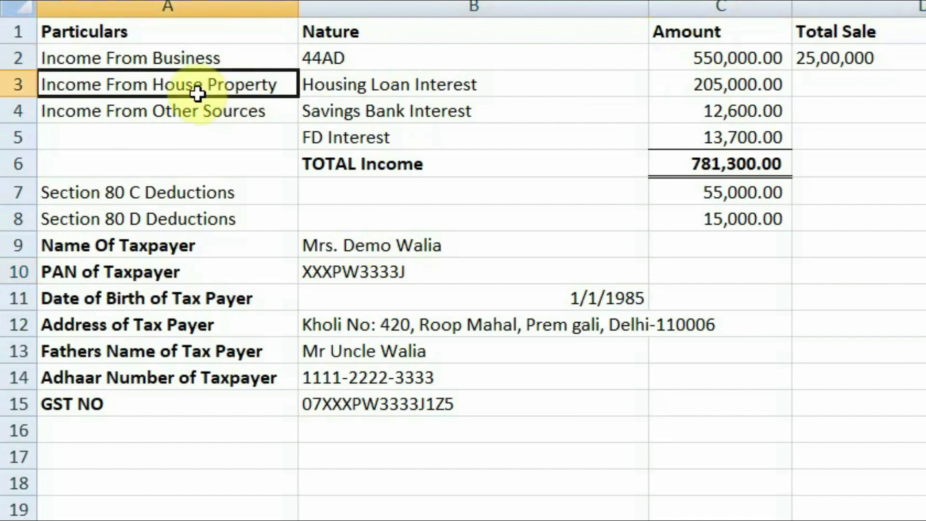
{"action": "left_click", "coordinate": [405, 85]}
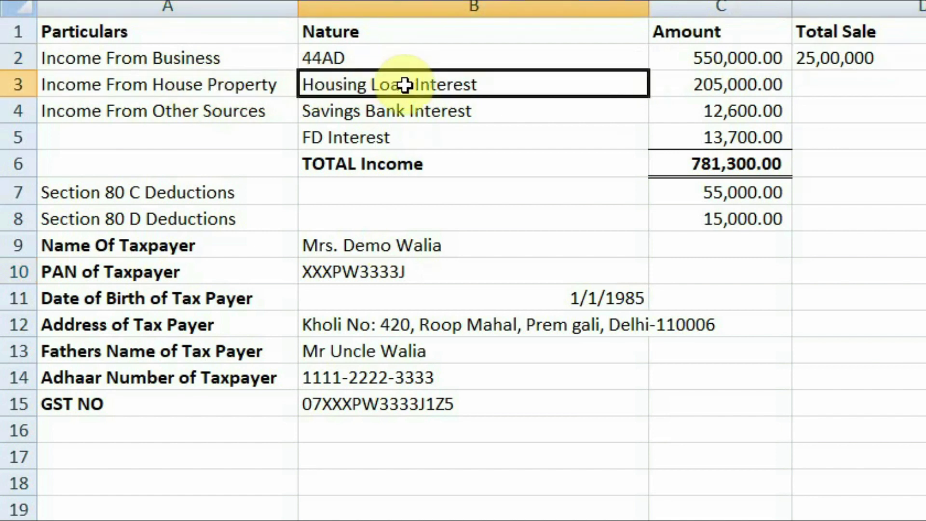
{"action": "left_click", "coordinate": [753, 84]}
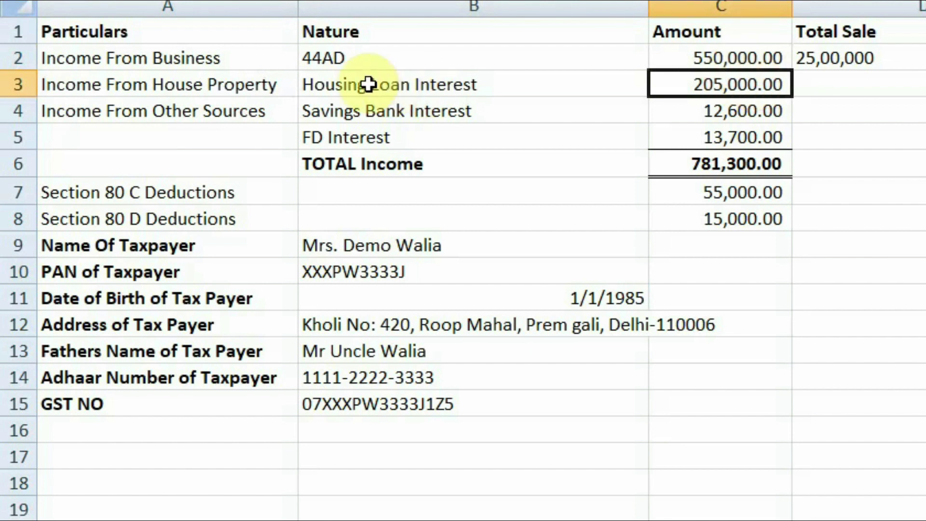
Review the house property amount 205,000, savings interest 12,600 and FD interest 13,700 in the sheet
{"action": "left_click", "coordinate": [475, 84]}
{"action": "left_click", "coordinate": [713, 86]}
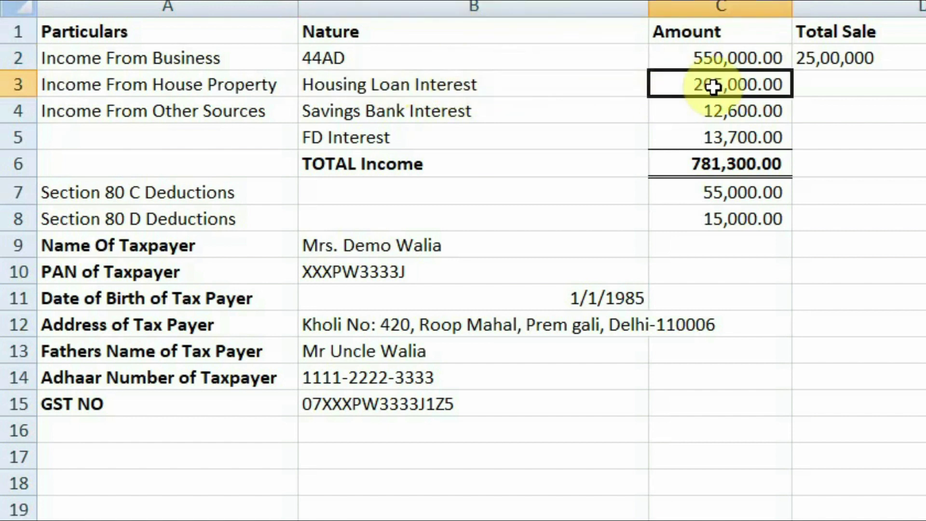
{"action": "left_click", "coordinate": [247, 110]}
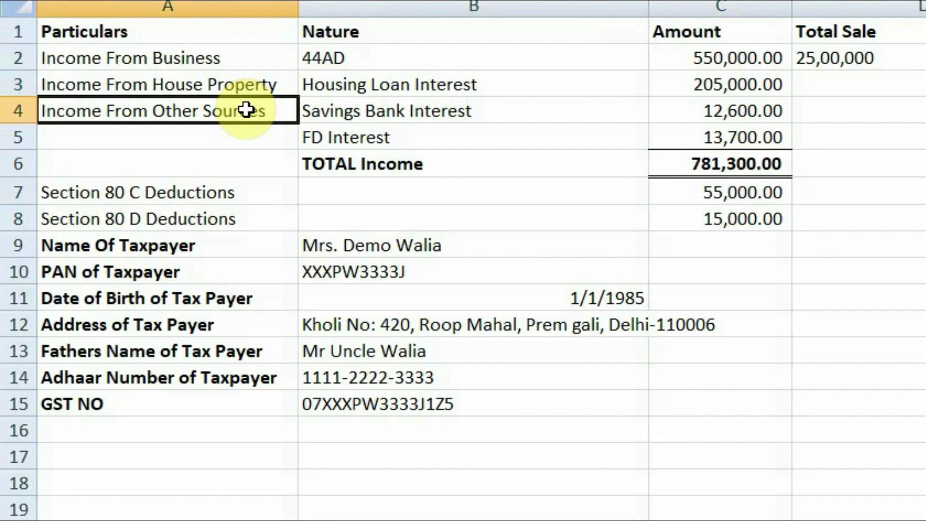
{"action": "left_click", "coordinate": [420, 114]}
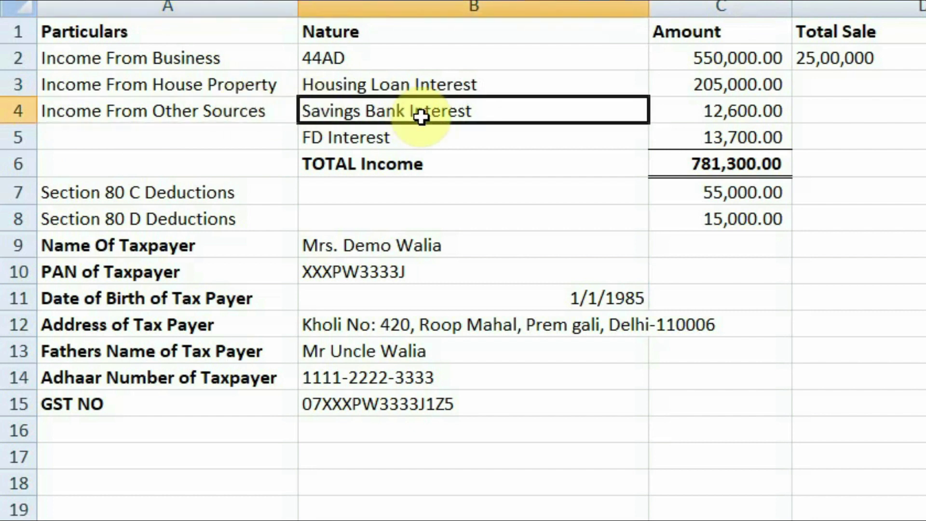
{"action": "left_click", "coordinate": [776, 113]}
{"action": "left_click", "coordinate": [511, 135]}
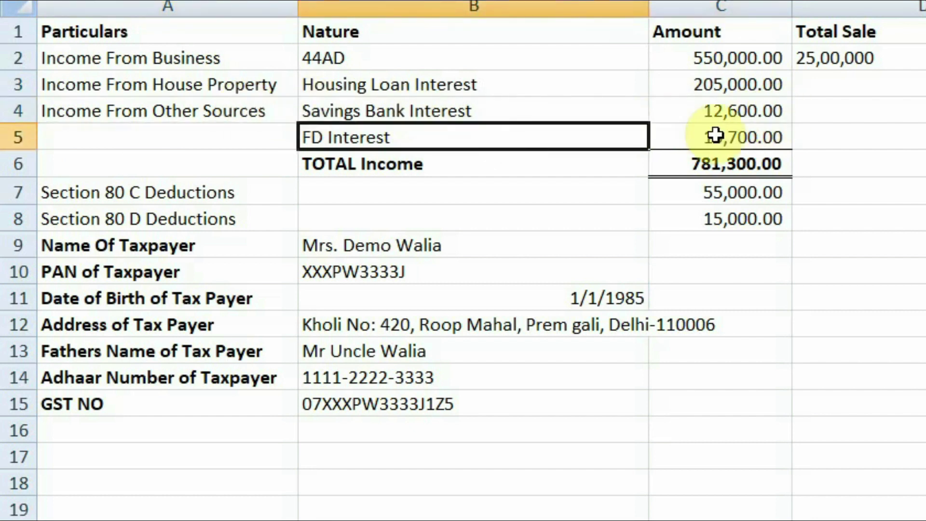
{"action": "left_click", "coordinate": [726, 141]}
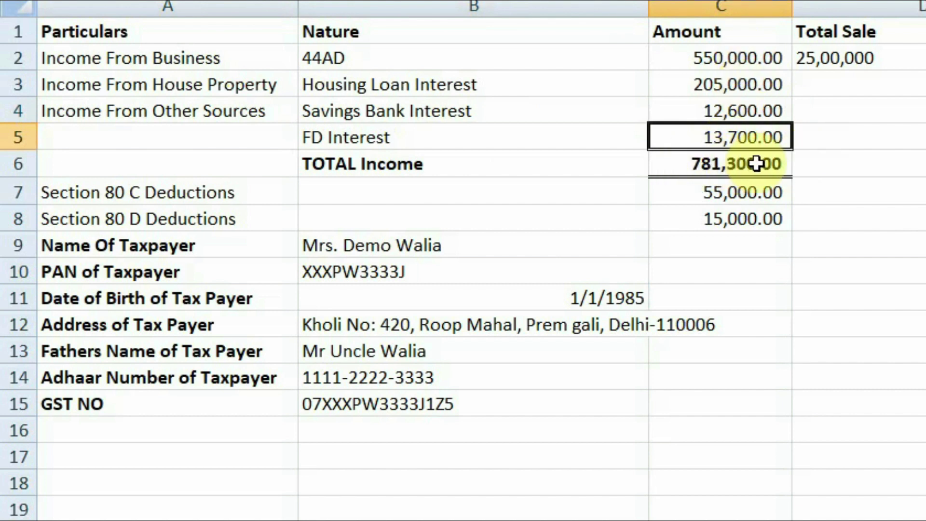
Check the 80C (55,000) and 80D (15,000) deductions, then revisit the house property and business rows
{"action": "left_click", "coordinate": [184, 195]}
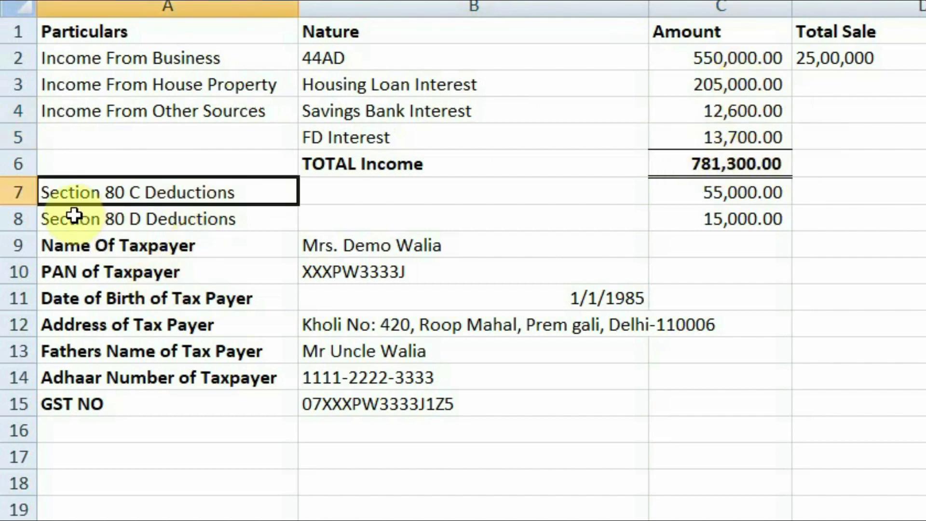
{"action": "left_click", "coordinate": [749, 195]}
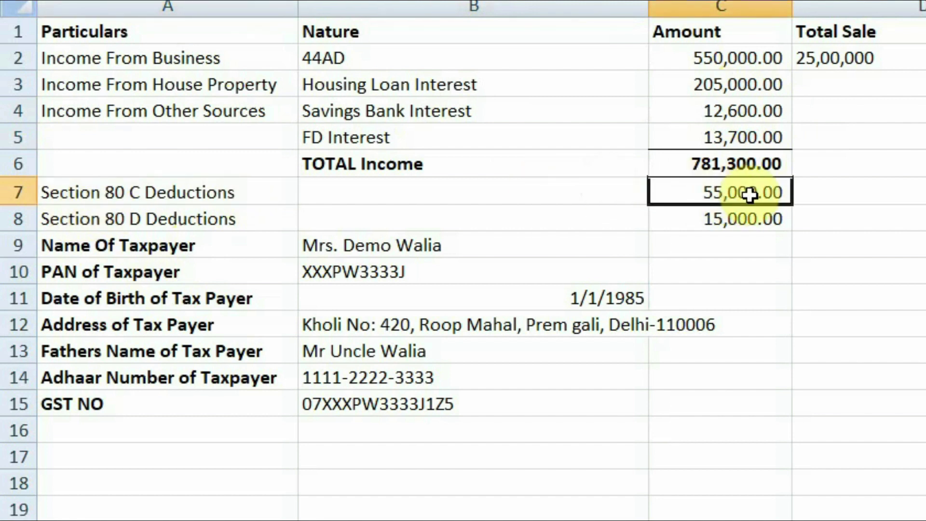
{"action": "left_click", "coordinate": [201, 209]}
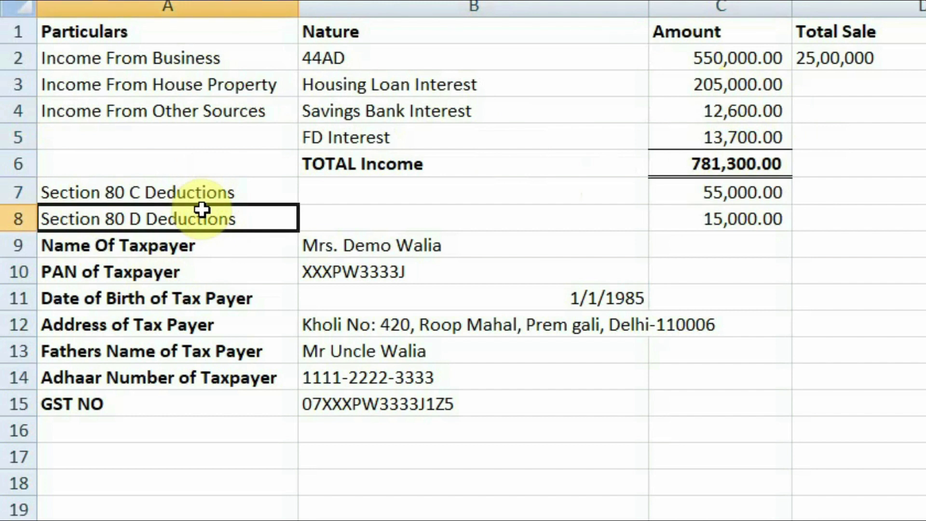
{"action": "left_click", "coordinate": [708, 214]}
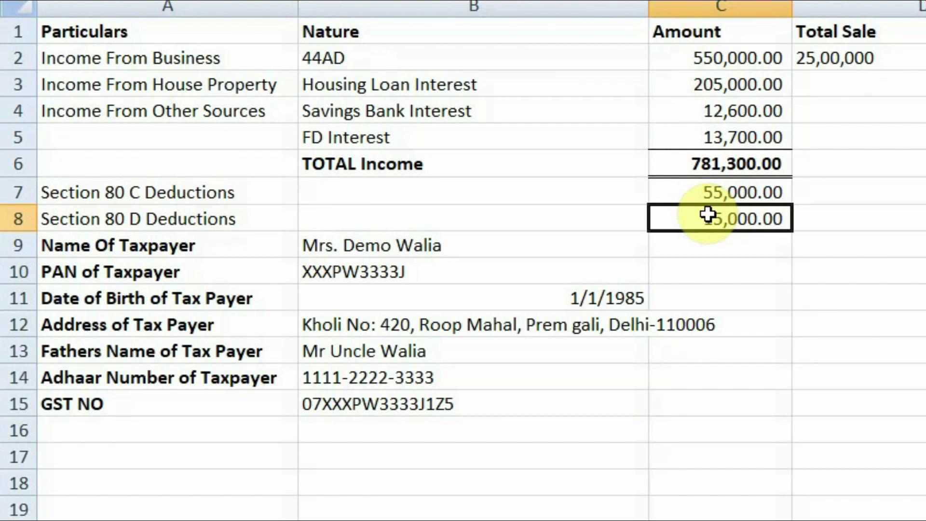
{"action": "left_click", "coordinate": [261, 93]}
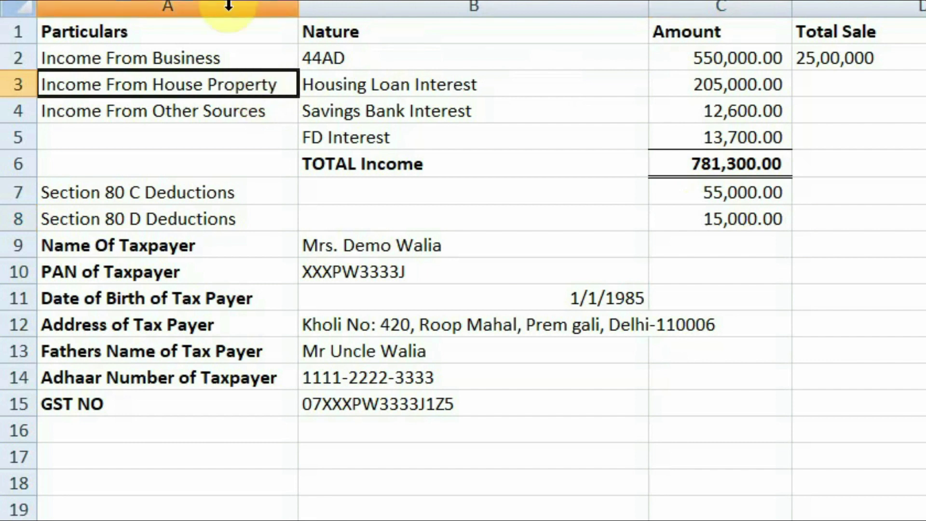
{"action": "left_click", "coordinate": [222, 62]}
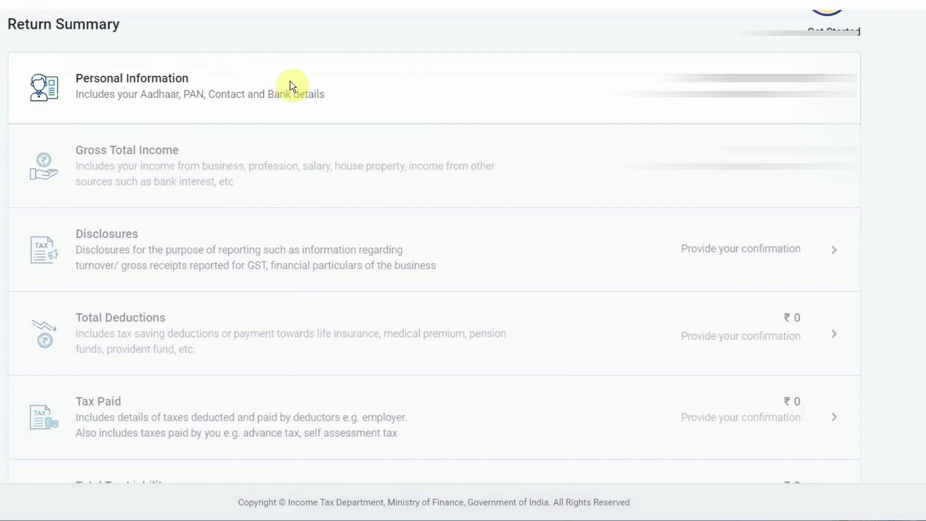
In Personal Information, set Nature of Employment to 'Not Applicable (eg. Family pension etc)', keeping section 139(1)
{"action": "left_click", "coordinate": [290, 83]}
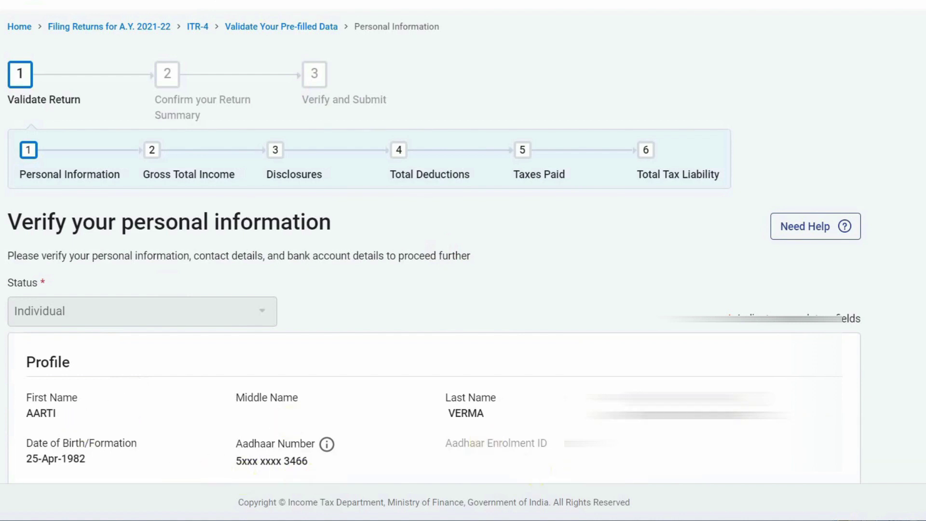
{"action": "scroll", "coordinate": [418, 156], "scroll_direction": "down", "scroll_amount": 10}
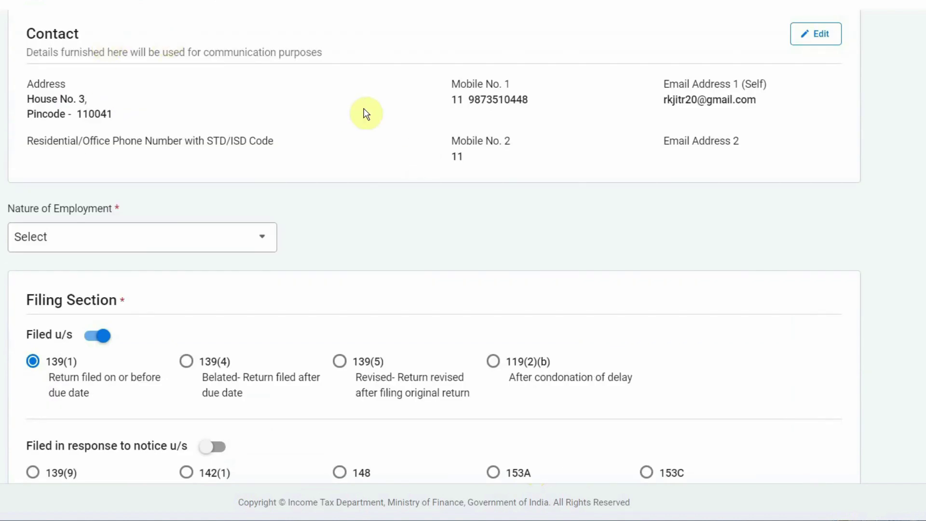
{"action": "scroll", "coordinate": [365, 114], "scroll_direction": "down", "scroll_amount": 2}
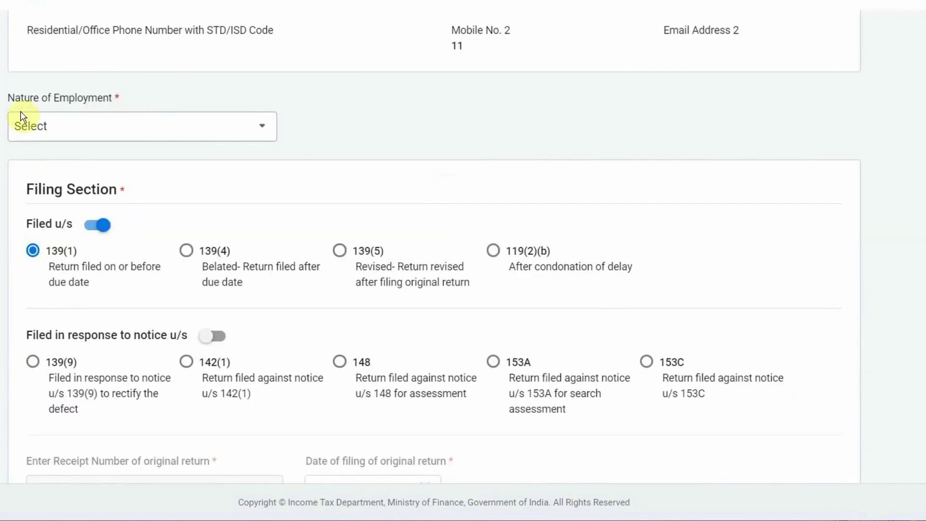
{"action": "left_click", "coordinate": [265, 128]}
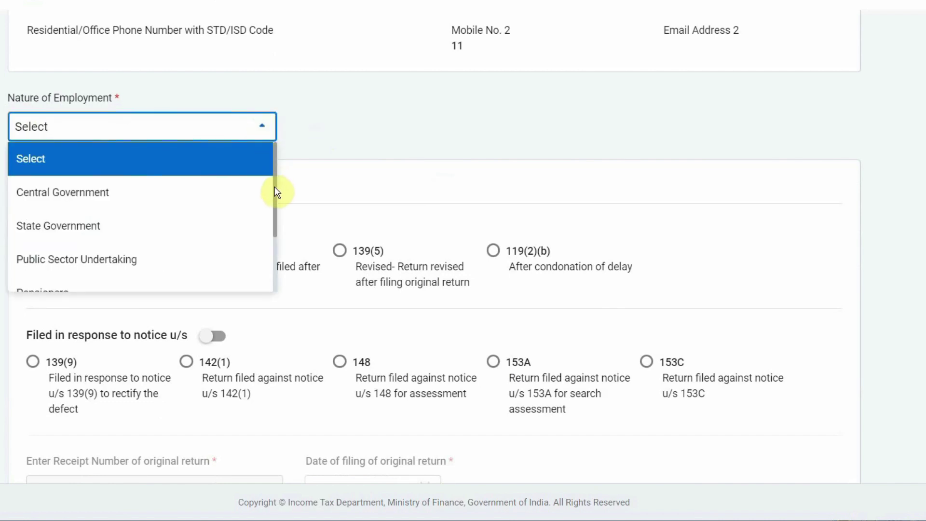
{"action": "scroll", "coordinate": [274, 188], "scroll_direction": "down", "scroll_amount": 3}
{"action": "left_click", "coordinate": [227, 279]}
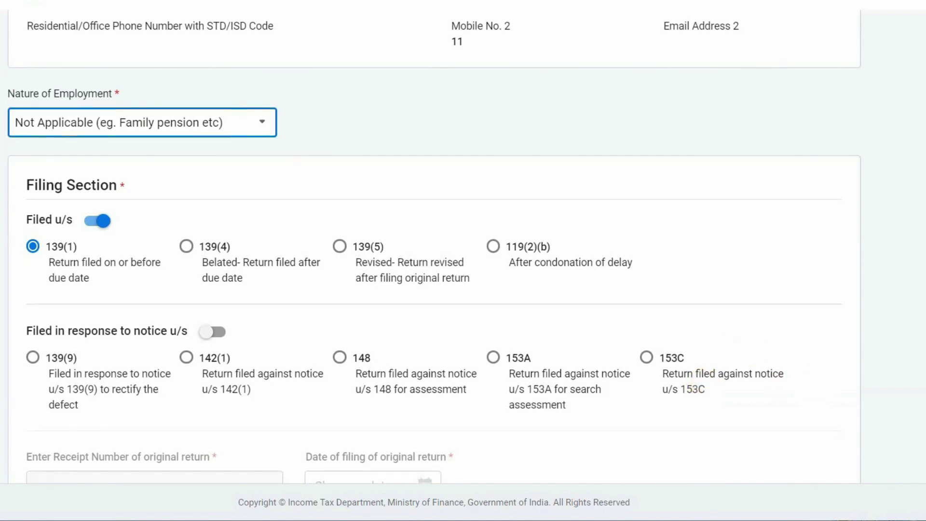
{"action": "scroll", "coordinate": [672, 311], "scroll_direction": "down", "scroll_amount": 10}
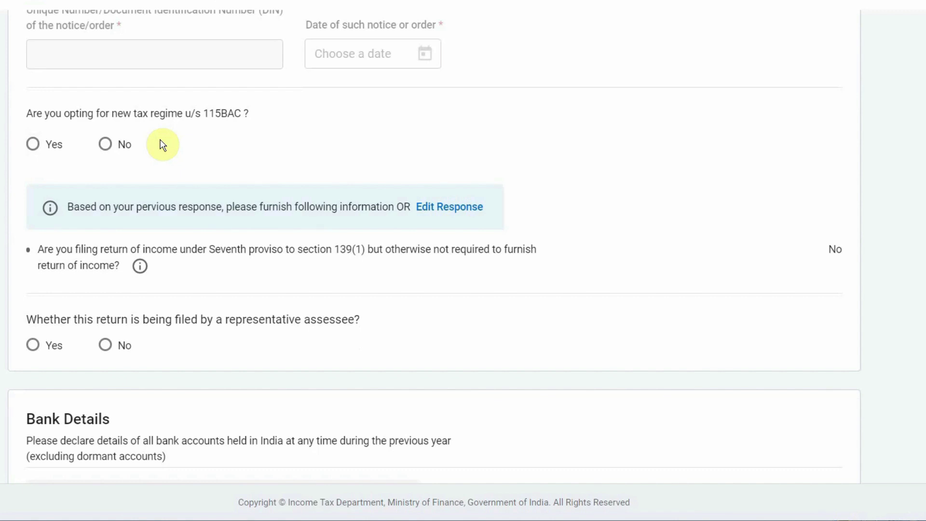
Answer No to the 115BAC new tax regime and representative assessee questions, then start adding a bank account
{"action": "left_click", "coordinate": [105, 146]}
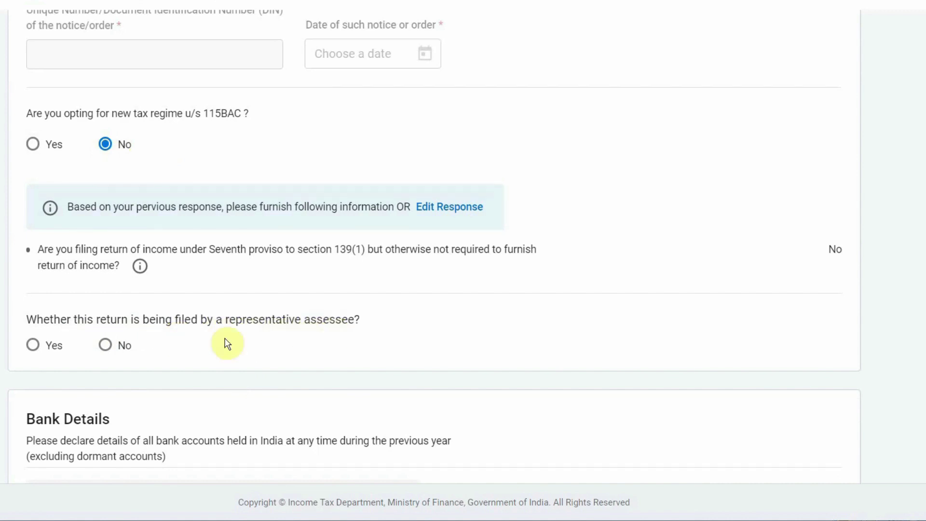
{"action": "left_click", "coordinate": [107, 346]}
{"action": "scroll", "coordinate": [130, 171], "scroll_direction": "down", "scroll_amount": 6}
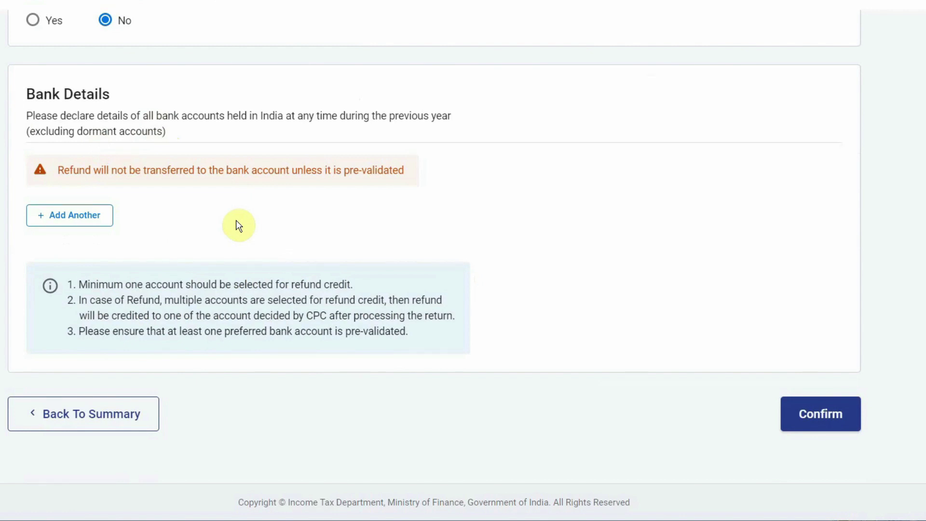
{"action": "left_click", "coordinate": [63, 216]}
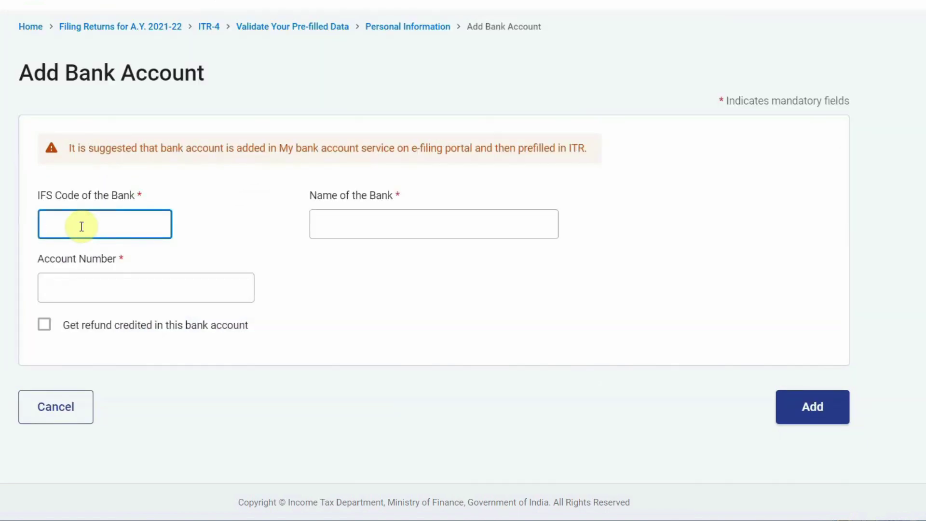
Add the bank account with IFS code ICIC0002354 and its account number, nominated for the refund
{"action": "type", "text": "ICIC0002354"}
{"action": "left_click", "coordinate": [222, 249]}
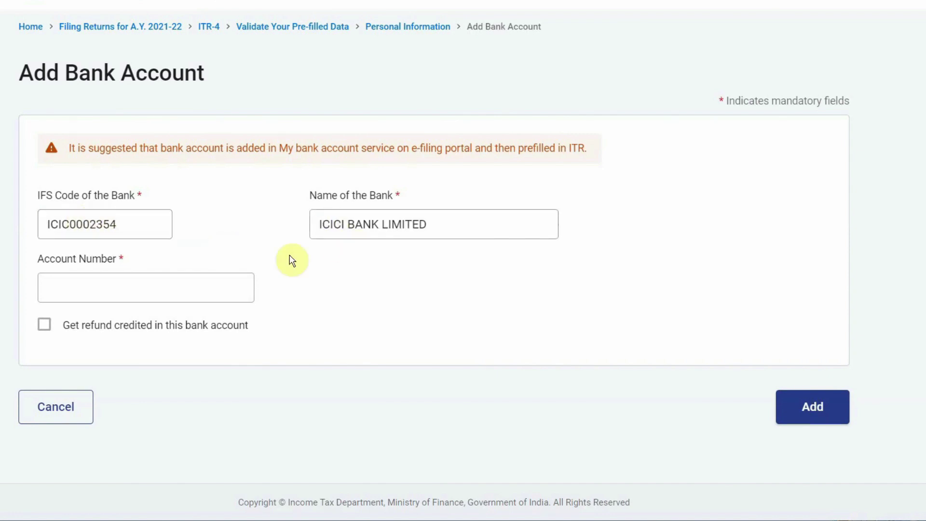
{"action": "left_click", "coordinate": [153, 293]}
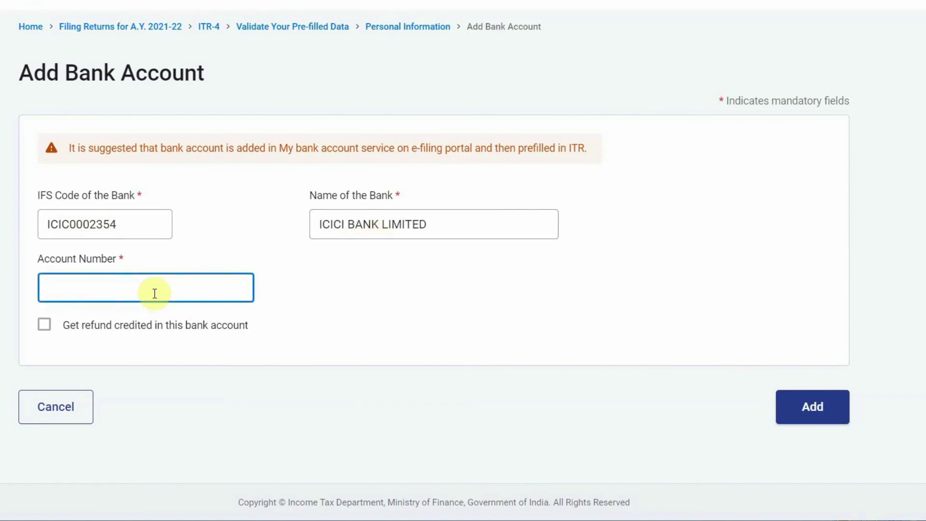
{"action": "key", "text": "ctrl+v"}
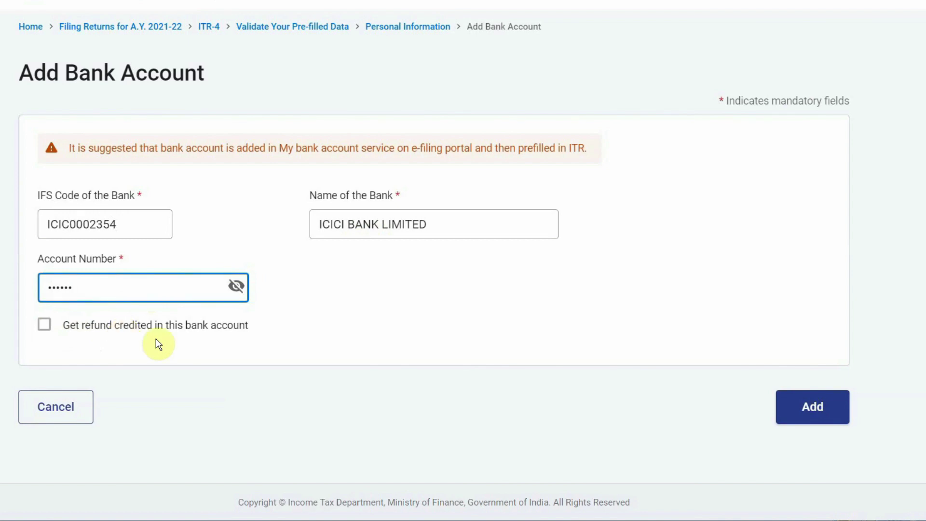
{"action": "left_click", "coordinate": [44, 326]}
{"action": "left_click", "coordinate": [817, 410]}
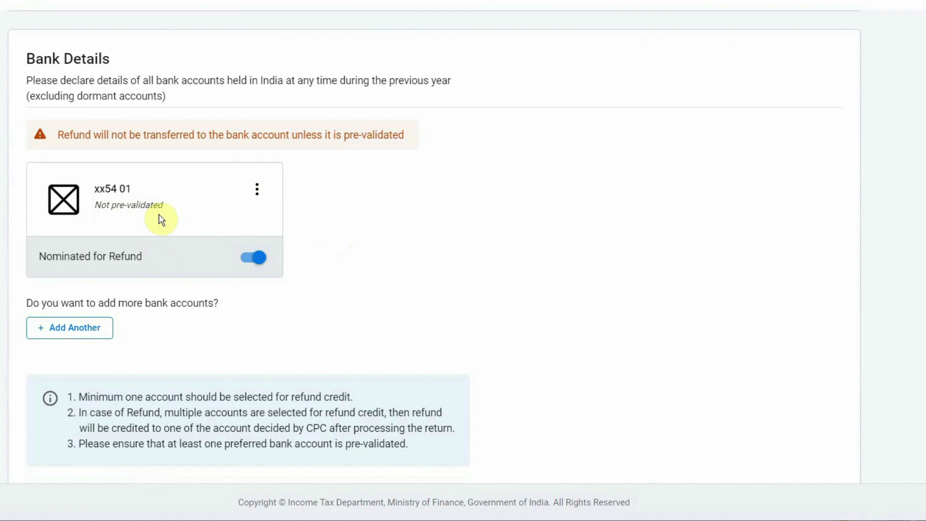
Confirm the Personal Information section and open the Gross Total Income details
{"action": "scroll", "coordinate": [163, 220], "scroll_direction": "down", "scroll_amount": 3}
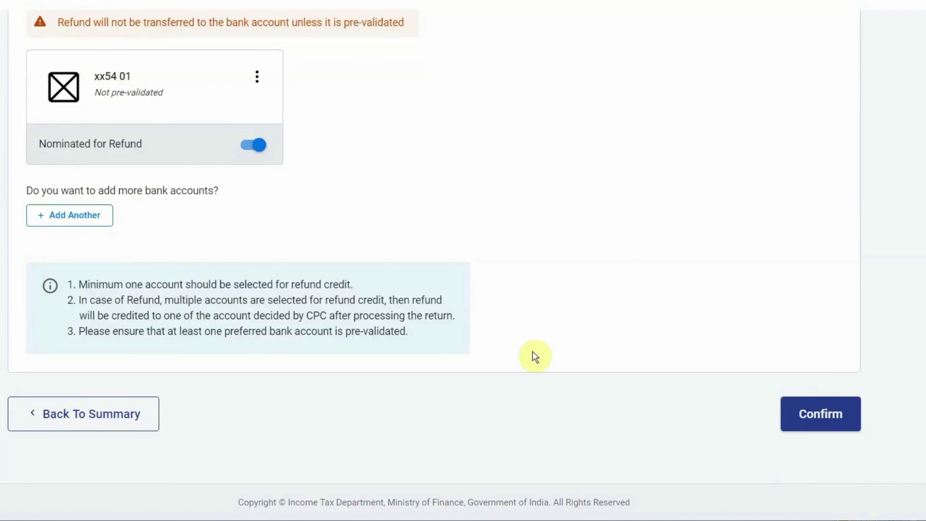
{"action": "left_click", "coordinate": [823, 420]}
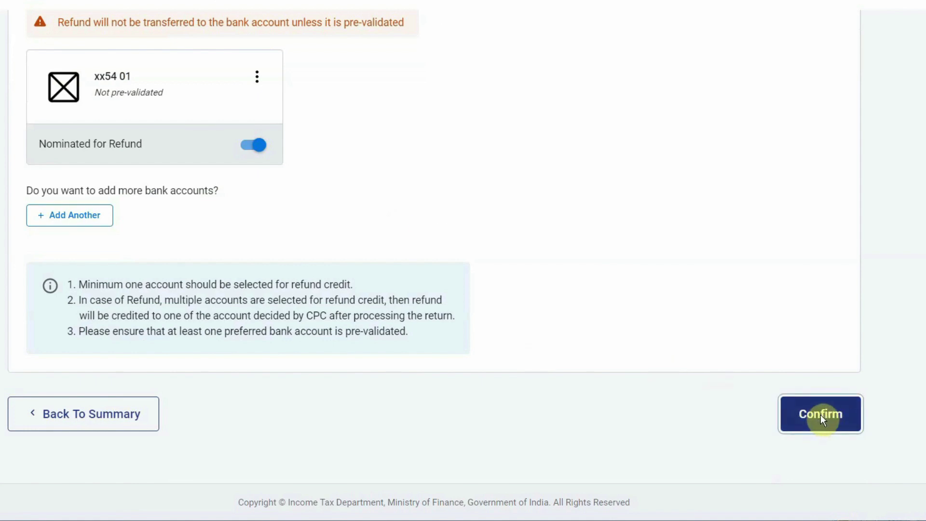
{"action": "scroll", "coordinate": [823, 419], "scroll_direction": "down", "scroll_amount": 5}
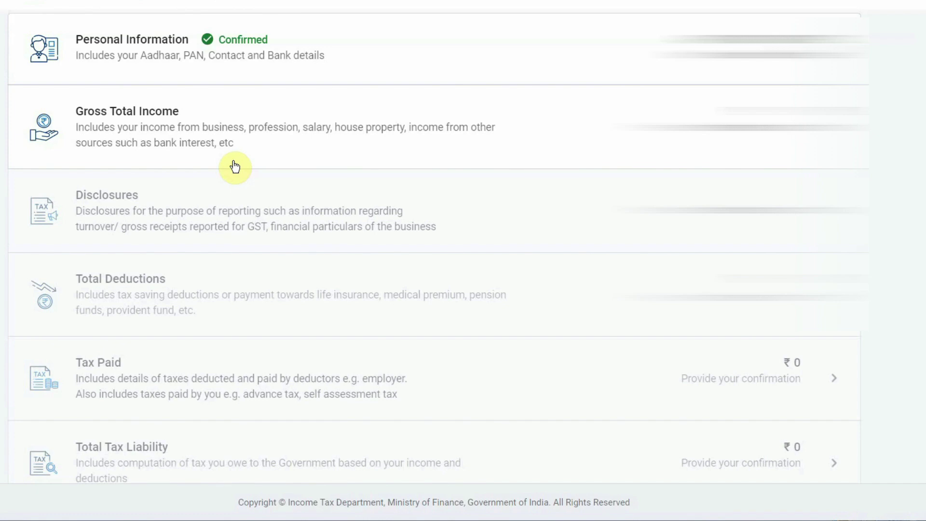
{"action": "left_click", "coordinate": [141, 111]}
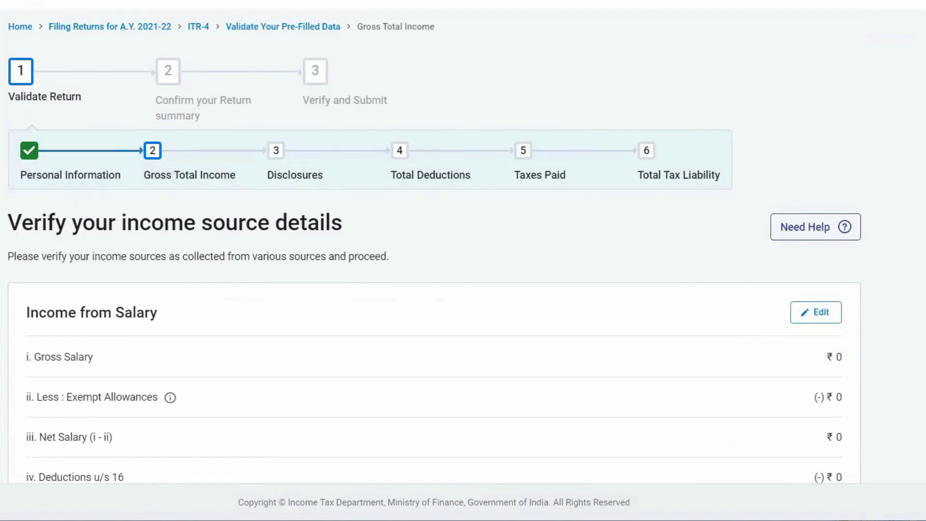
Scroll through the salary, house property, business and other income sections
{"action": "scroll", "coordinate": [221, 203], "scroll_direction": "down", "scroll_amount": 4}
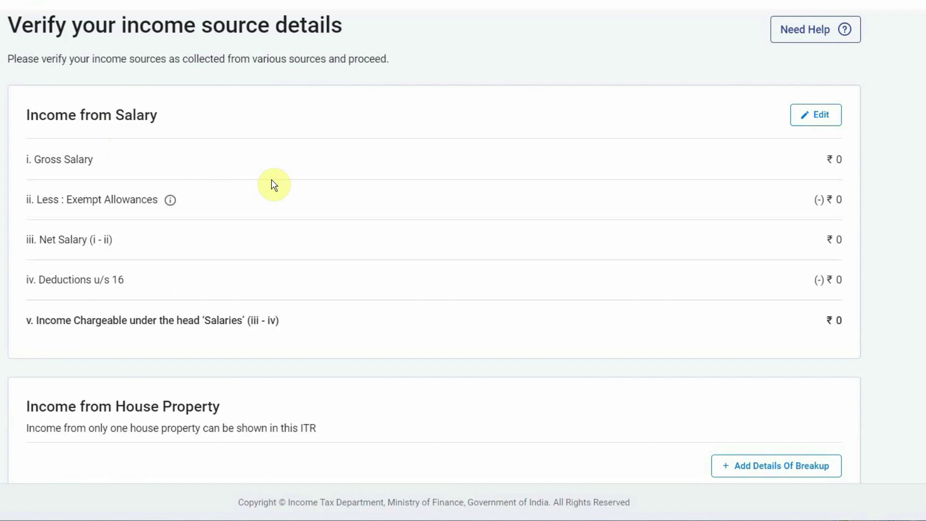
{"action": "scroll", "coordinate": [480, 304], "scroll_direction": "down", "scroll_amount": 6}
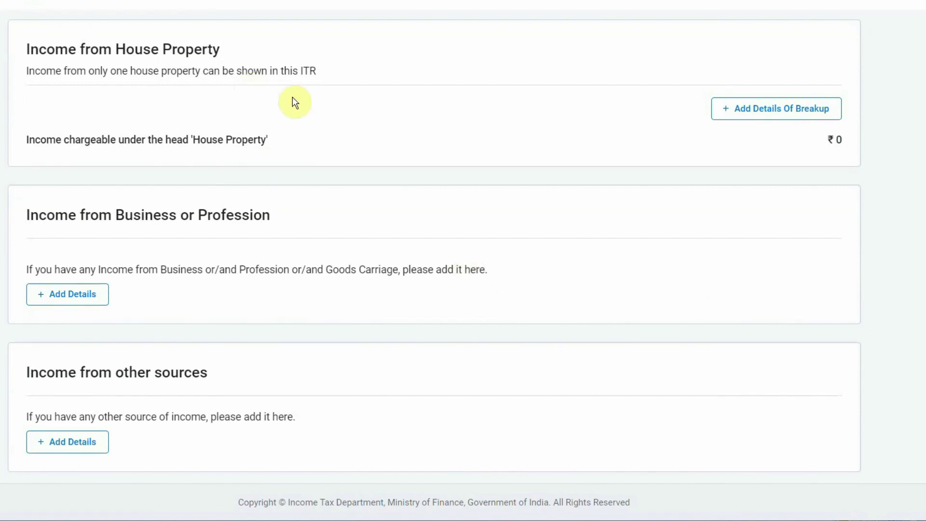
Add a Self Occupied house property with ₹2,00,000 interest on borrowed capital, correcting the mistyped 2,05,000
{"action": "left_click", "coordinate": [757, 109]}
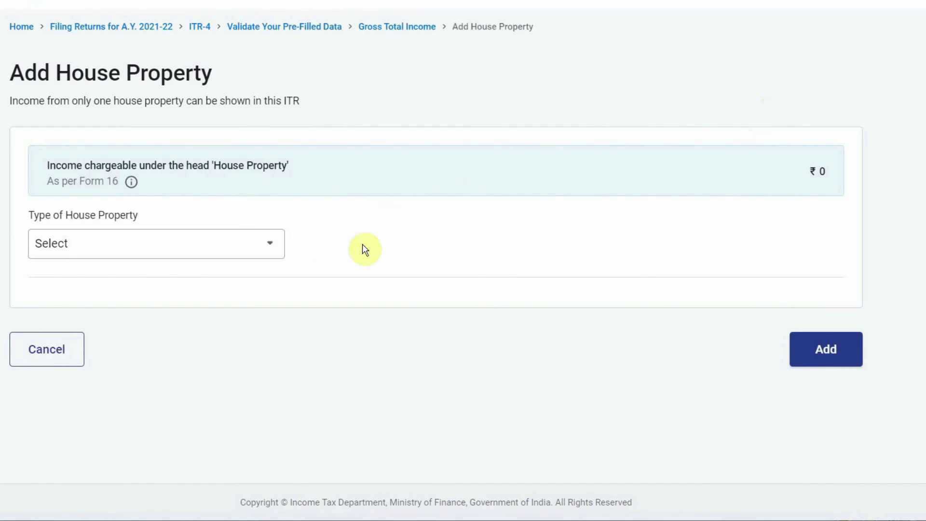
{"action": "left_click", "coordinate": [269, 249]}
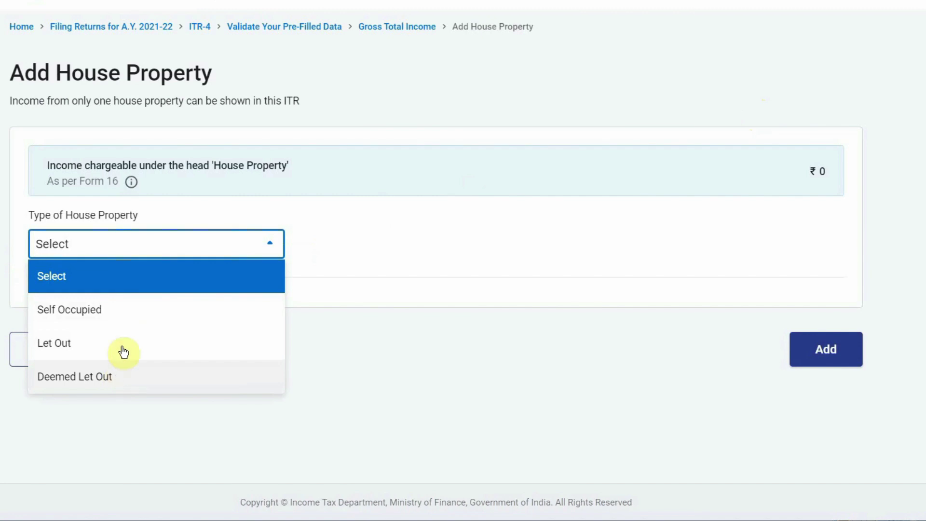
{"action": "left_click", "coordinate": [90, 313]}
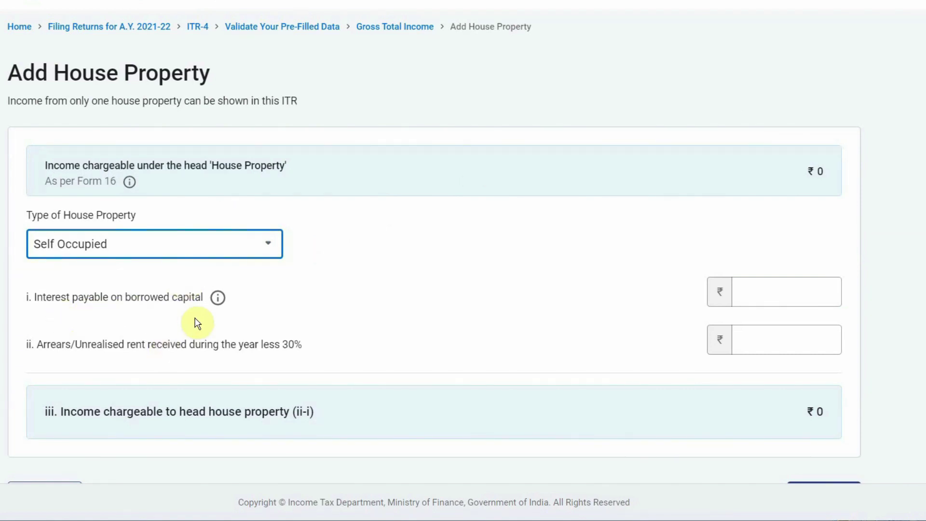
{"action": "left_click", "coordinate": [776, 296]}
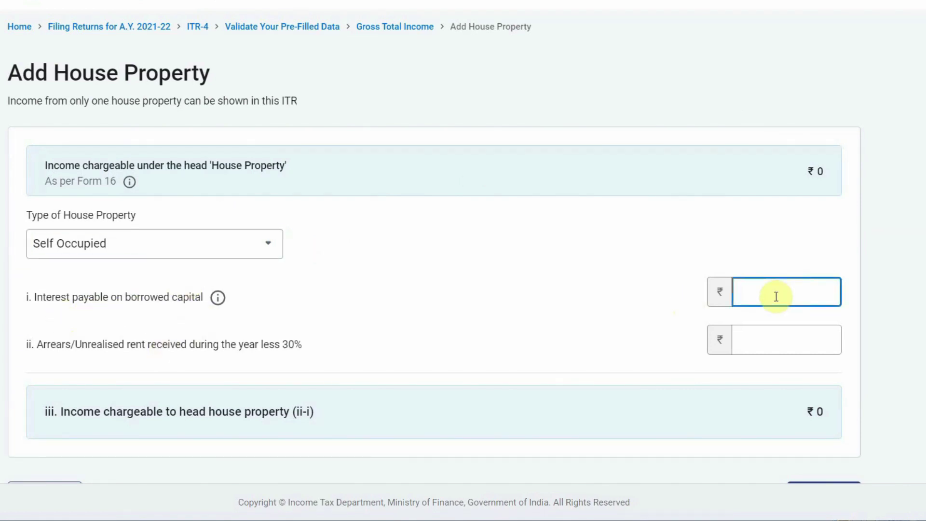
{"action": "type", "text": "2,0"}
{"action": "type", "text": "5,000"}
{"action": "left_click", "coordinate": [687, 332]}
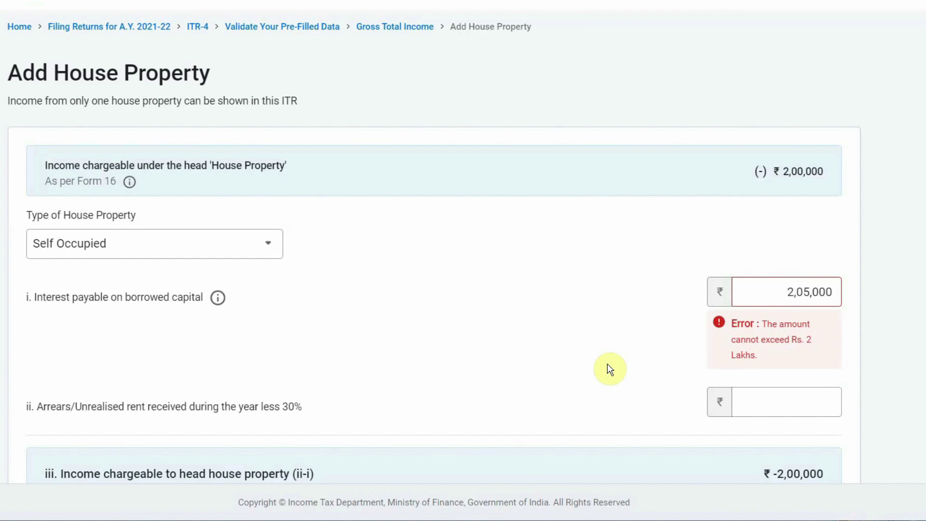
{"action": "left_click", "coordinate": [808, 293]}
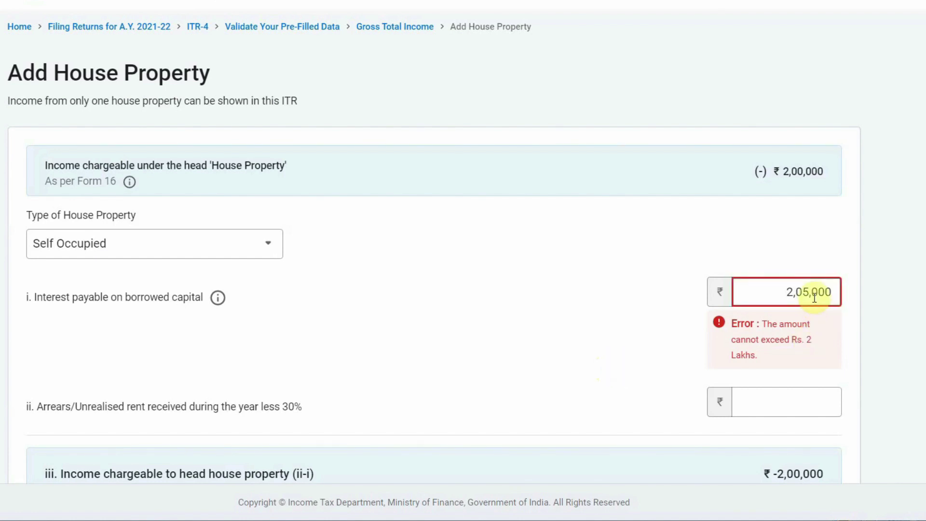
{"action": "key", "text": "BackSpace"}
{"action": "type", "text": "0"}
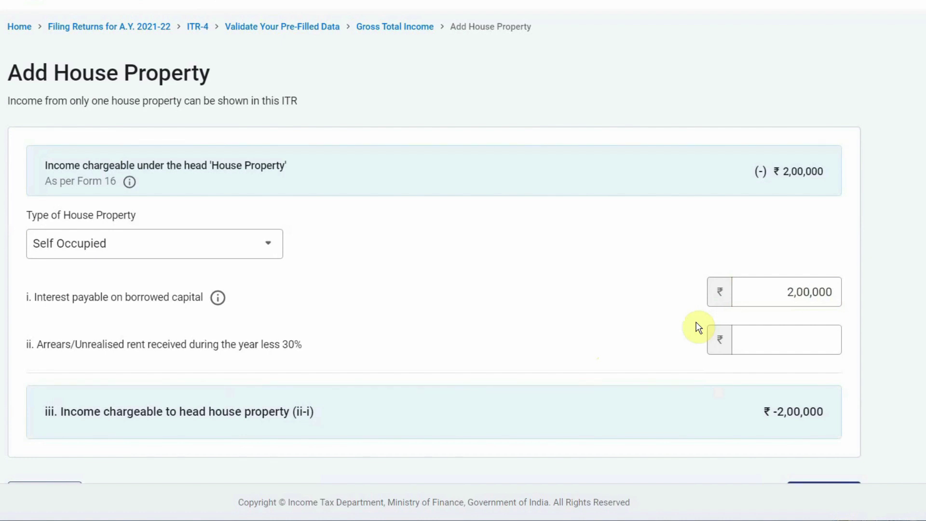
{"action": "scroll", "coordinate": [698, 328], "scroll_direction": "down", "scroll_amount": 2}
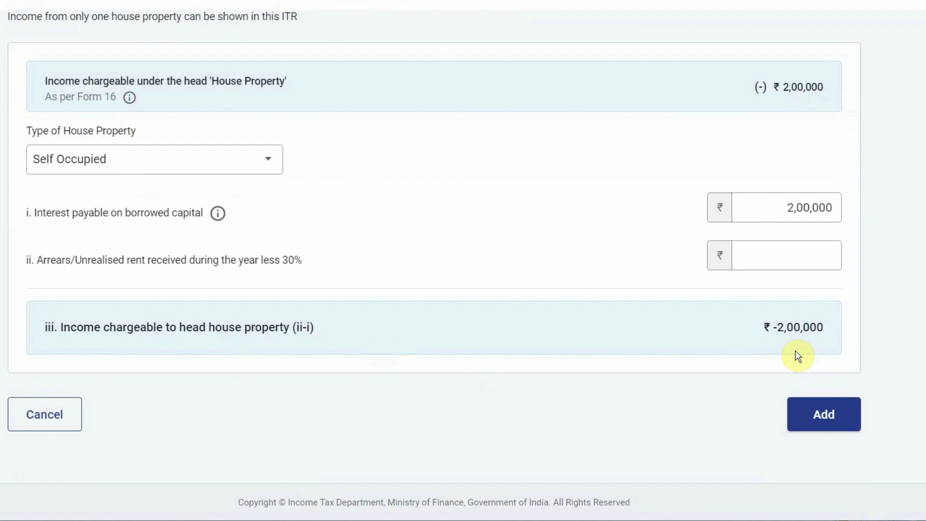
{"action": "left_click", "coordinate": [823, 416]}
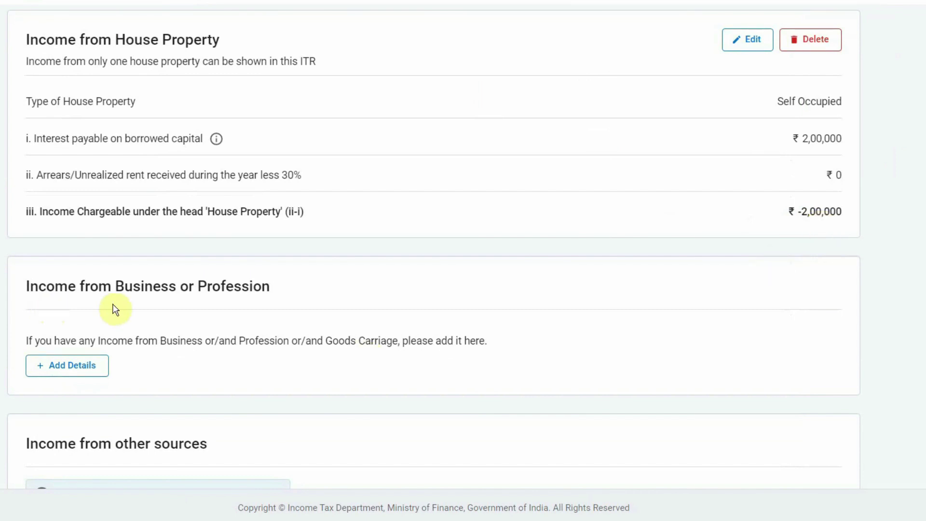
{"action": "left_click", "coordinate": [65, 370]}
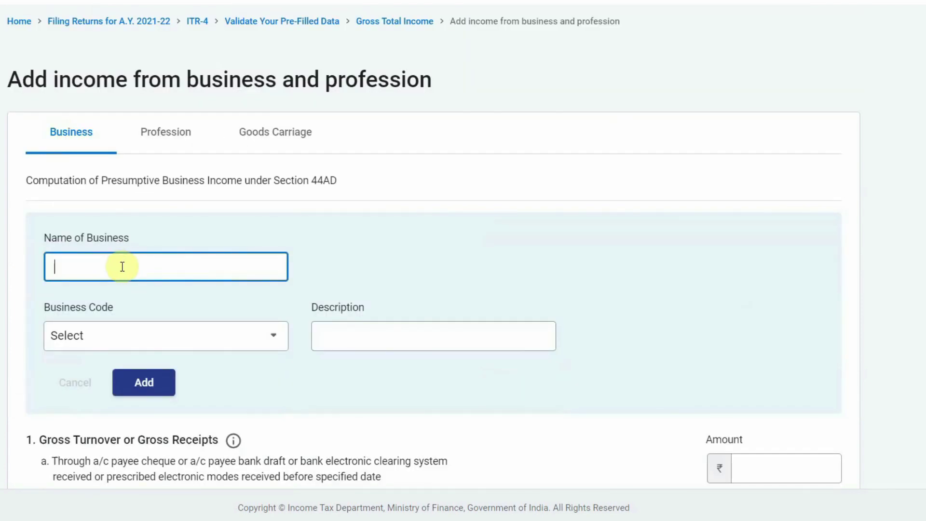
{"action": "type", "text": "XYZ Enterprises"}
{"action": "left_click", "coordinate": [274, 336]}
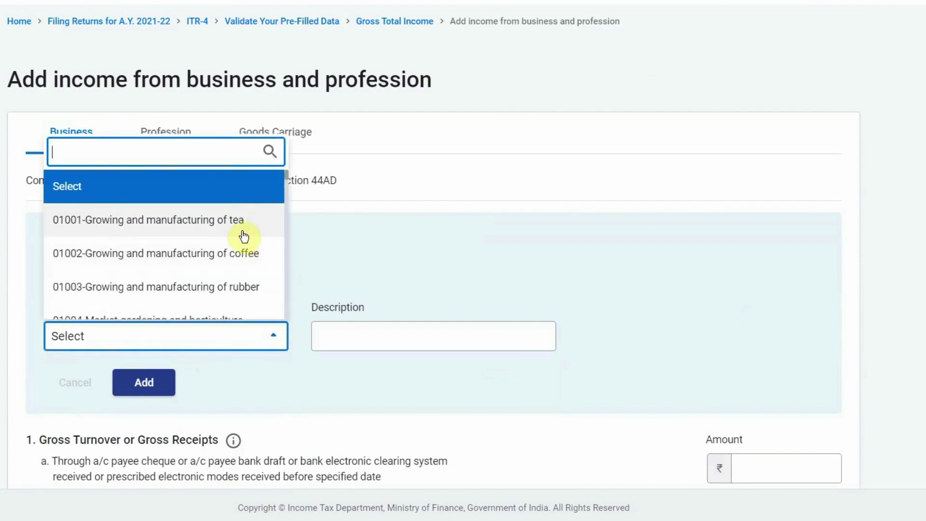
{"action": "type", "text": "ret"}
{"action": "left_click", "coordinate": [159, 287]}
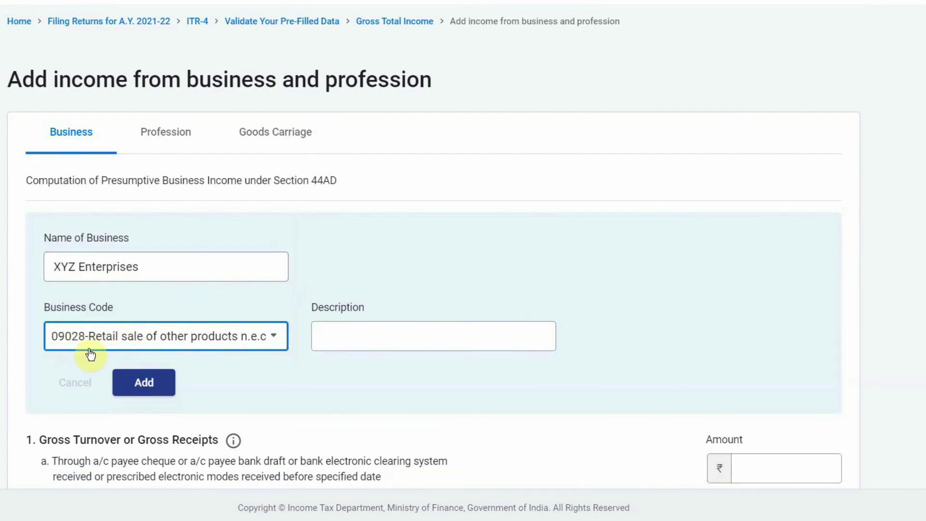
{"action": "left_click", "coordinate": [150, 384]}
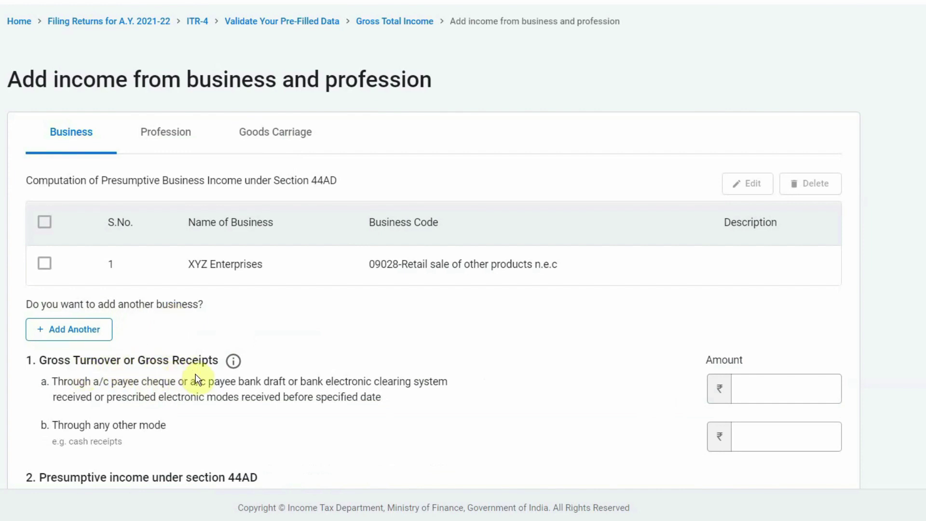
{"action": "scroll", "coordinate": [558, 383], "scroll_direction": "down", "scroll_amount": 2}
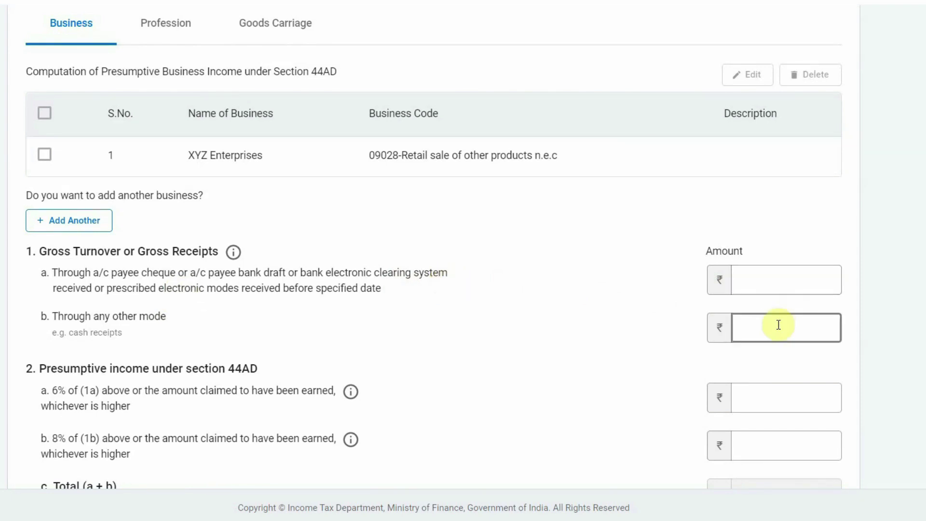
Enter 44AD turnover of 25,00,000 through banking channels and 0 through other modes
{"action": "left_click", "coordinate": [753, 280]}
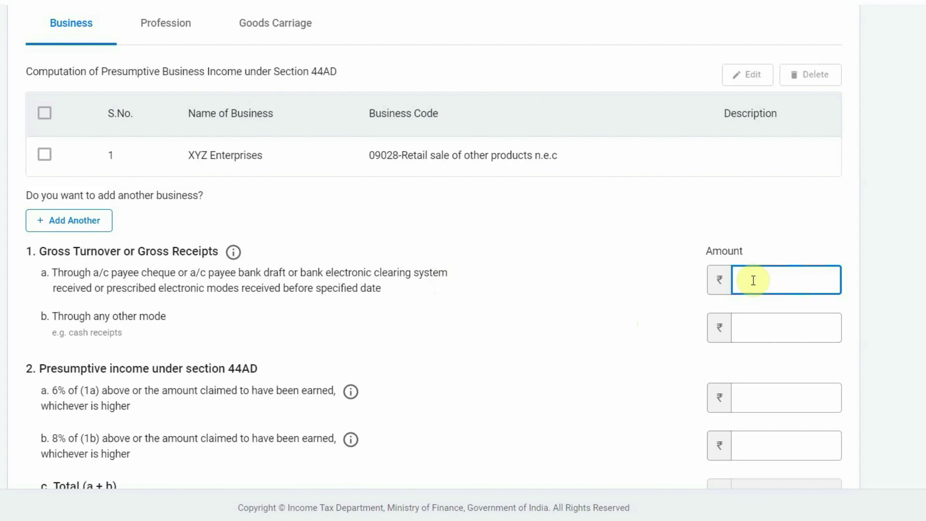
{"action": "type", "text": "2500000"}
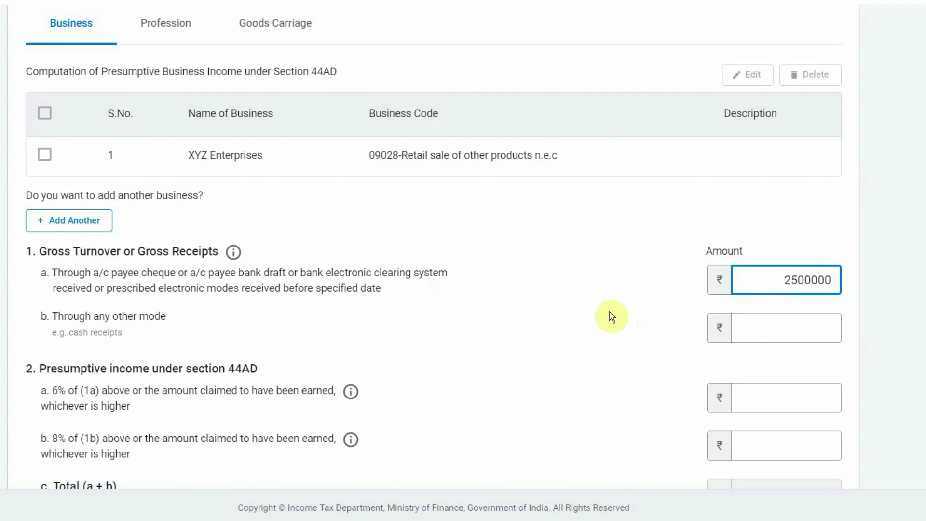
{"action": "left_click", "coordinate": [607, 321]}
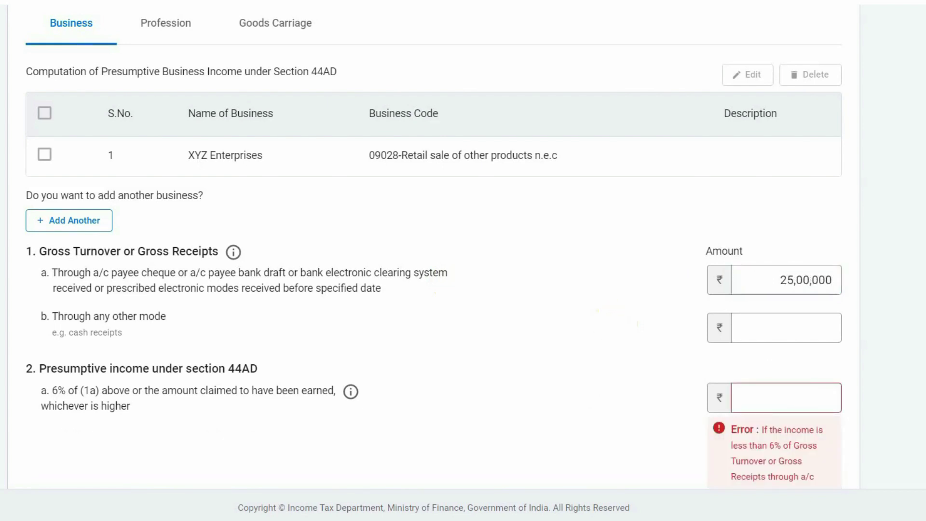
{"action": "scroll", "coordinate": [609, 323], "scroll_direction": "down", "scroll_amount": 3}
{"action": "left_click", "coordinate": [814, 203]}
{"action": "type", "text": "0"}
Enter 5,50,000 presumptive income at 6% and 0 at 8%, and save the business income
{"action": "left_click", "coordinate": [772, 271]}
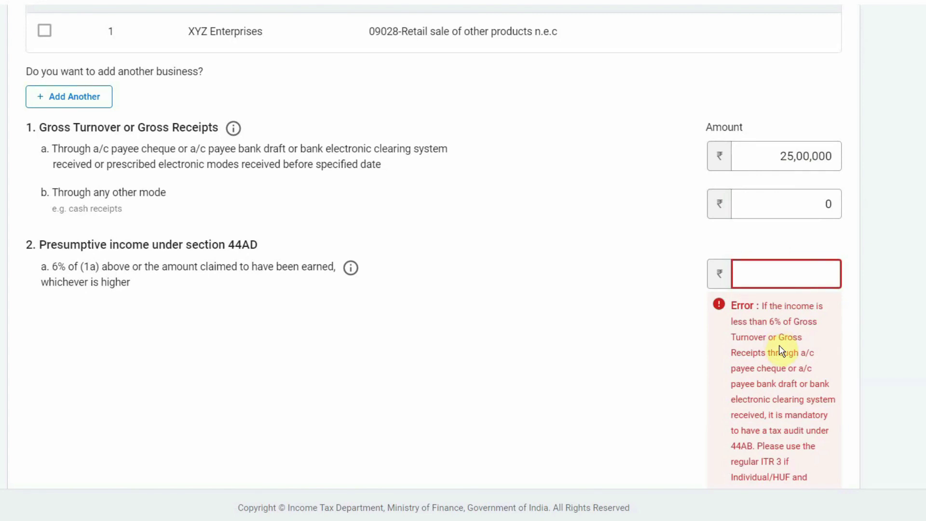
{"action": "type", "text": "550000"}
{"action": "left_click", "coordinate": [780, 345]}
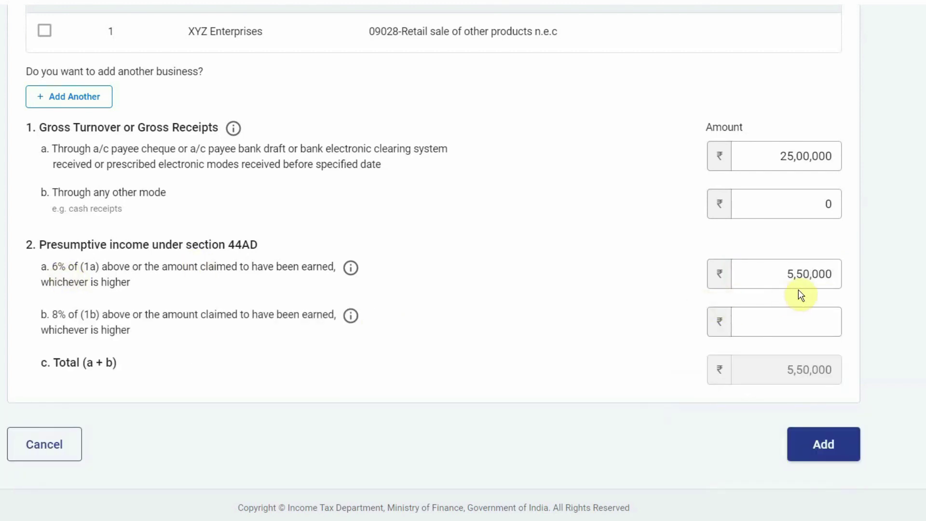
{"action": "left_click", "coordinate": [823, 320]}
{"action": "type", "text": "0"}
{"action": "left_click", "coordinate": [826, 447]}
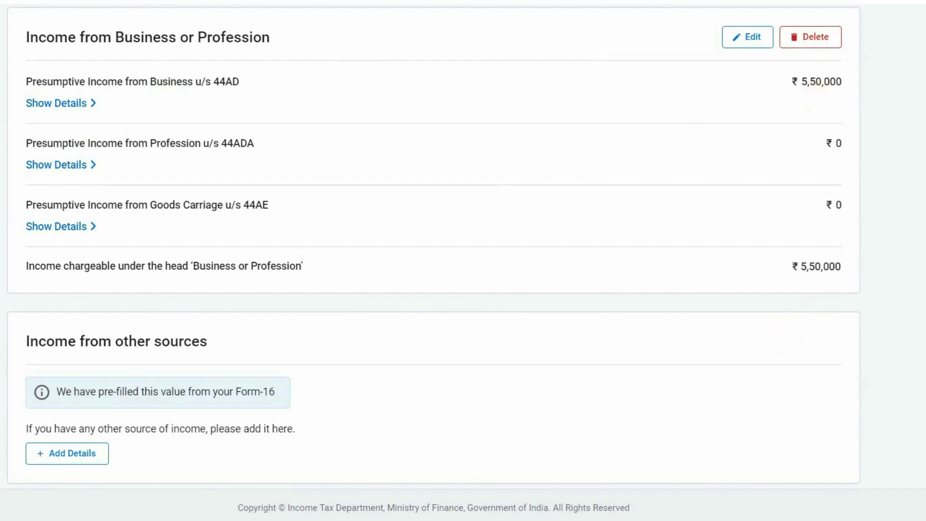
Declare ₹12,600 savings bank interest and ₹13,700 deposit interest as income from other sources
{"action": "scroll", "coordinate": [434, 261], "scroll_direction": "down", "scroll_amount": 3}
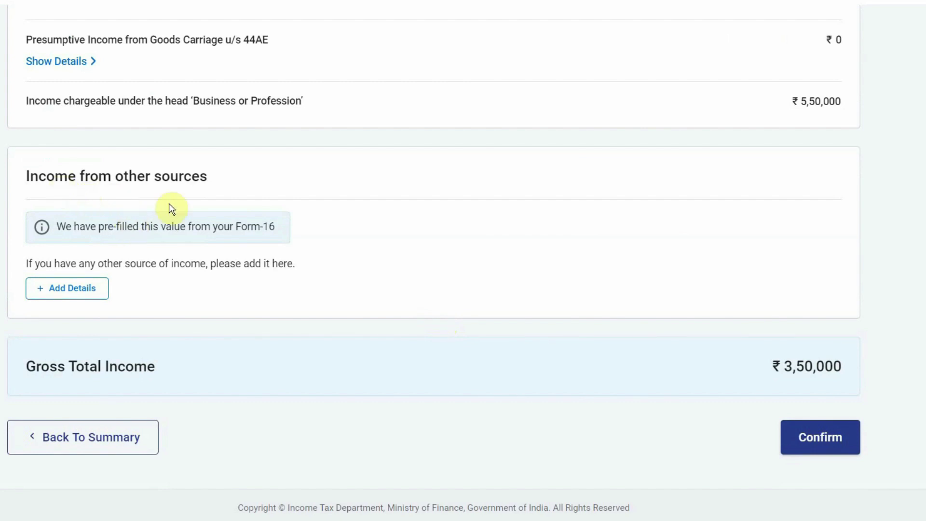
{"action": "left_click", "coordinate": [68, 288]}
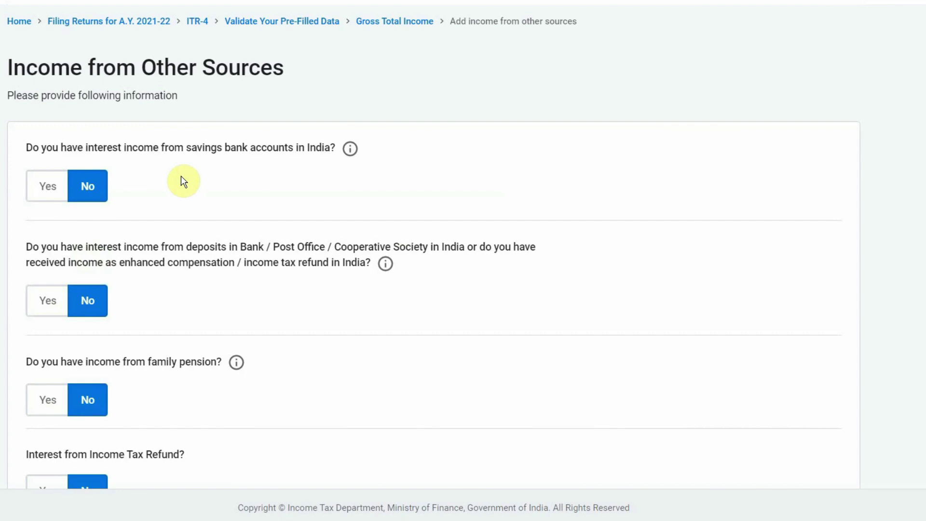
{"action": "left_click", "coordinate": [38, 193]}
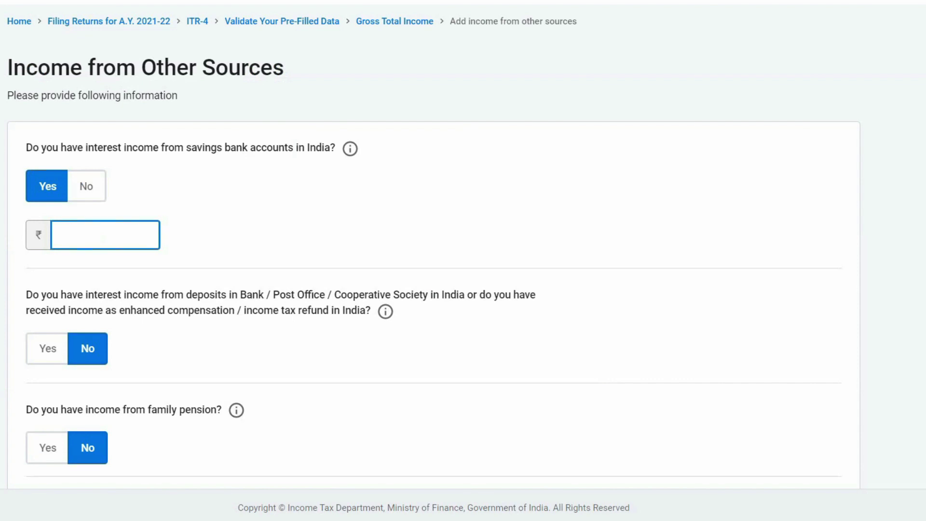
{"action": "type", "text": "12600"}
{"action": "left_click", "coordinate": [186, 315]}
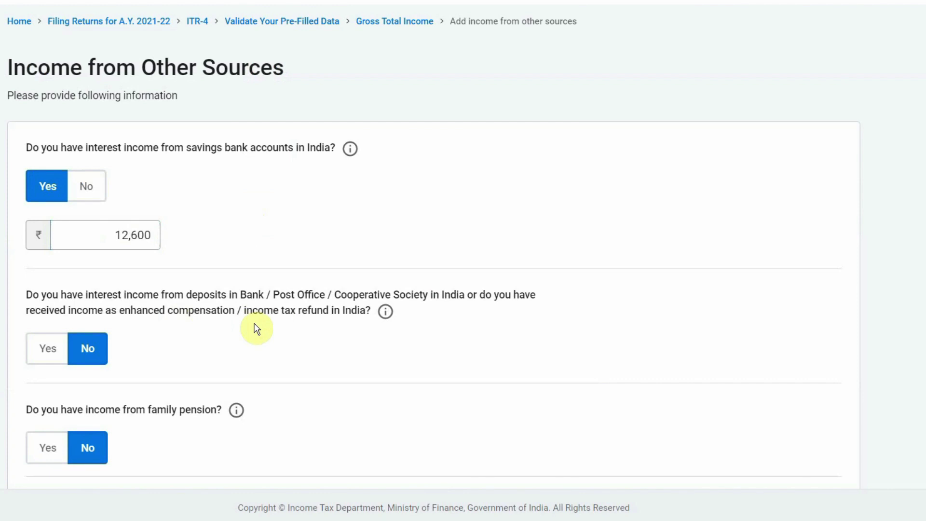
{"action": "left_click", "coordinate": [52, 349]}
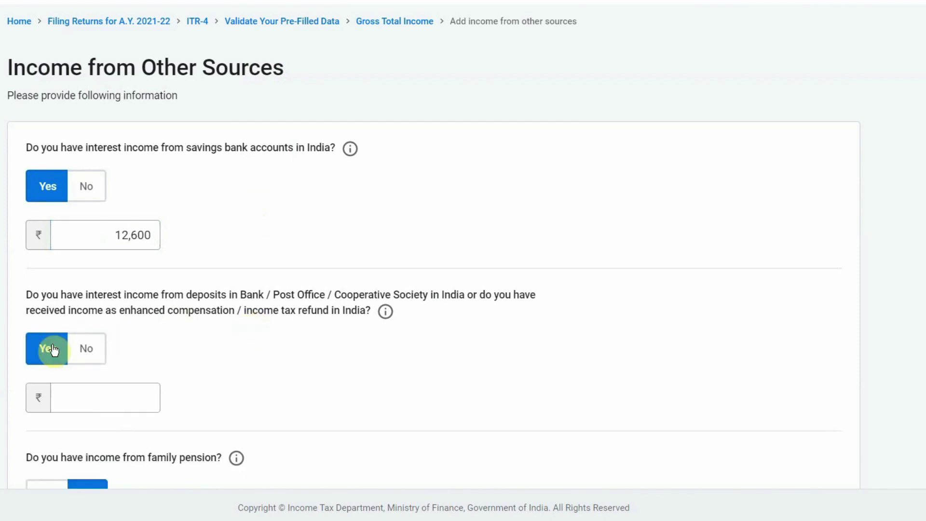
{"action": "left_click", "coordinate": [92, 400]}
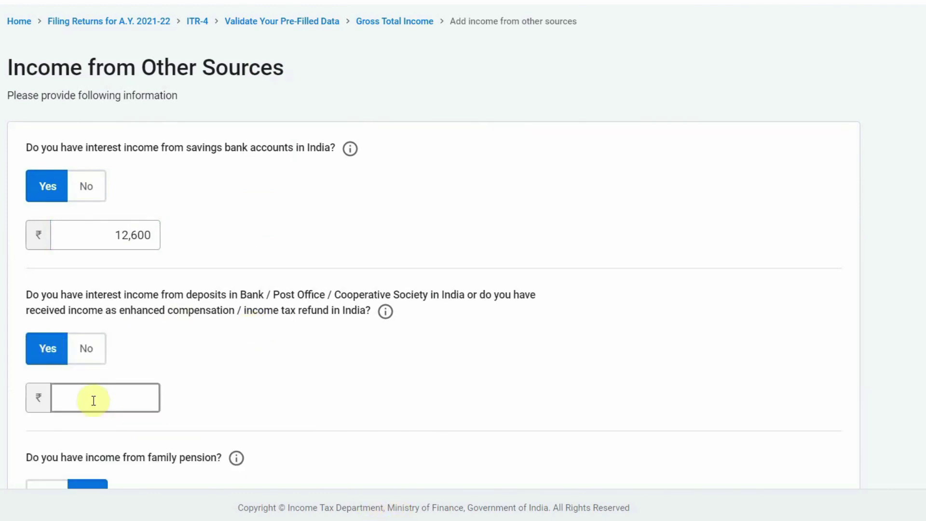
{"action": "type", "text": "13700"}
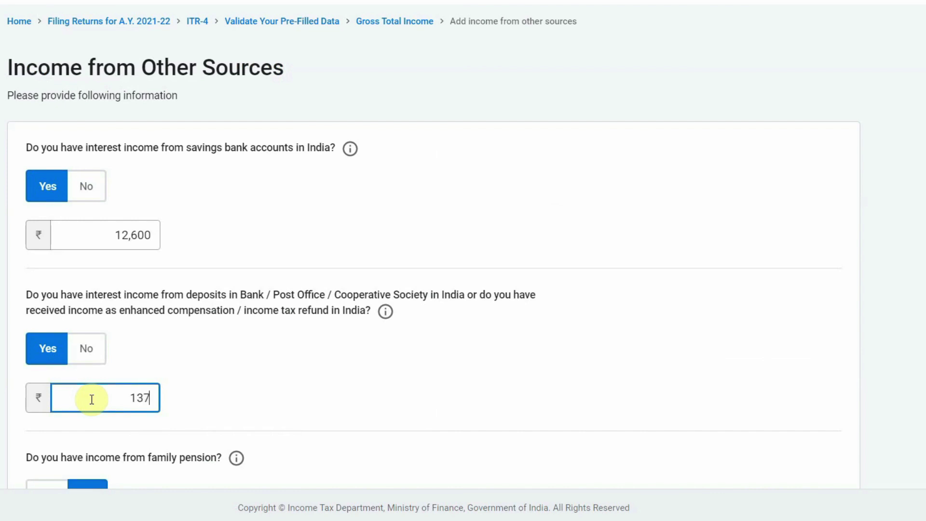
{"action": "left_click", "coordinate": [263, 399]}
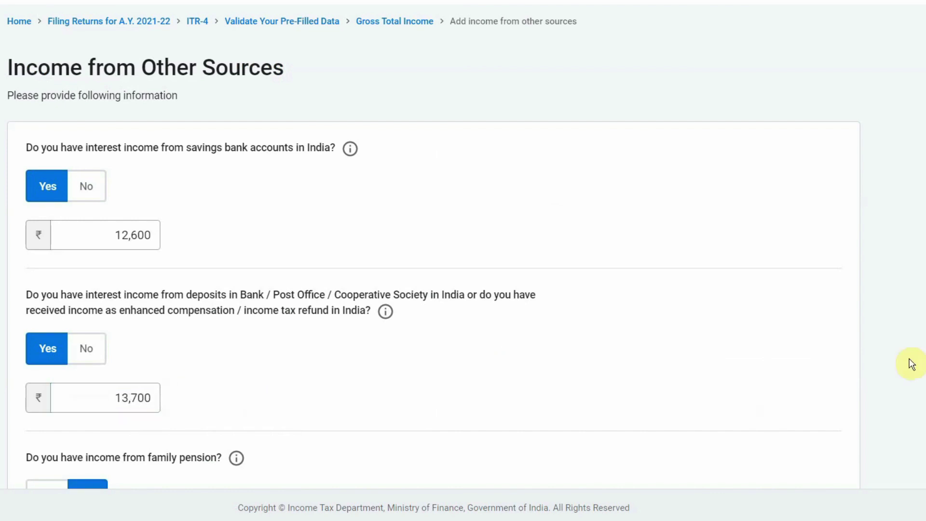
{"action": "scroll", "coordinate": [465, 244], "scroll_direction": "down", "scroll_amount": 5}
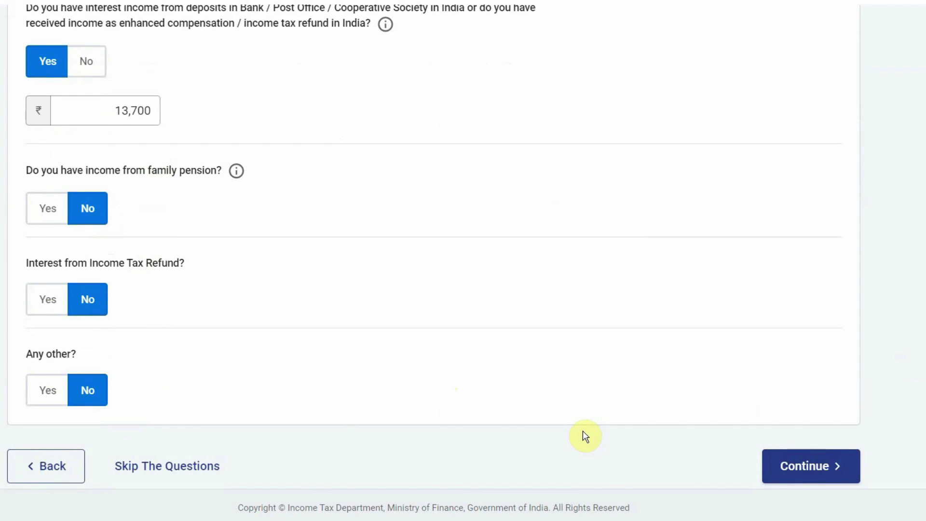
{"action": "left_click", "coordinate": [798, 468]}
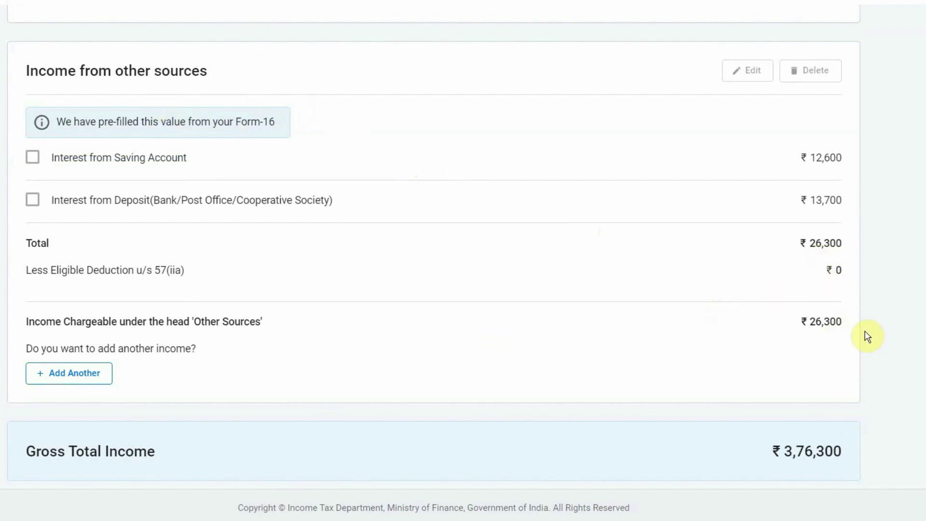
Review the Gross Total Income figures of ₹3,76,300 and confirm them
{"action": "scroll", "coordinate": [868, 336], "scroll_direction": "down", "scroll_amount": 3}
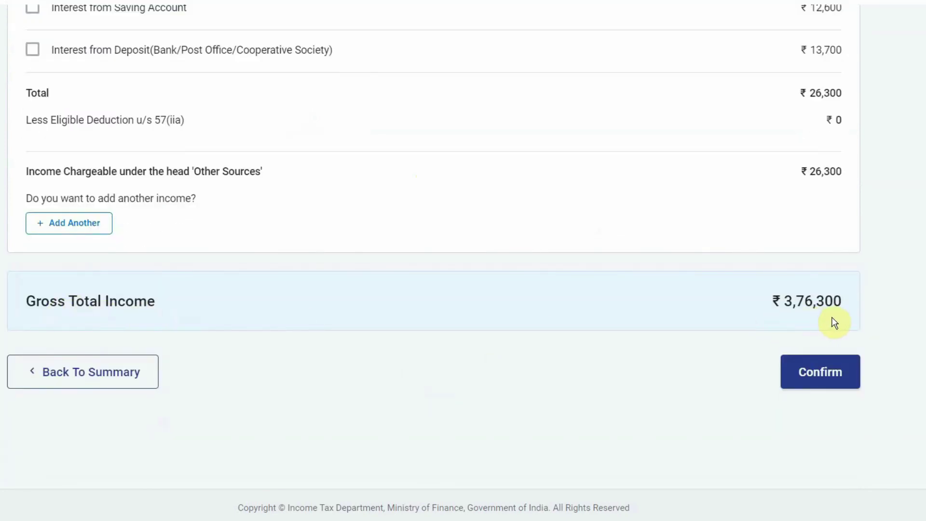
{"action": "scroll", "coordinate": [870, 321], "scroll_direction": "up", "scroll_amount": 8}
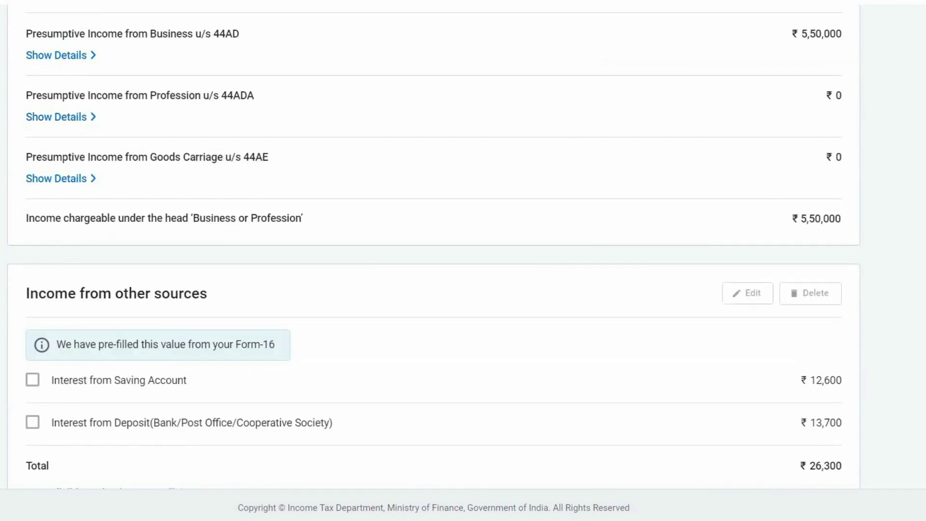
{"action": "scroll", "coordinate": [870, 321], "scroll_direction": "down", "scroll_amount": 4}
{"action": "scroll", "coordinate": [434, 260], "scroll_direction": "down", "scroll_amount": 2}
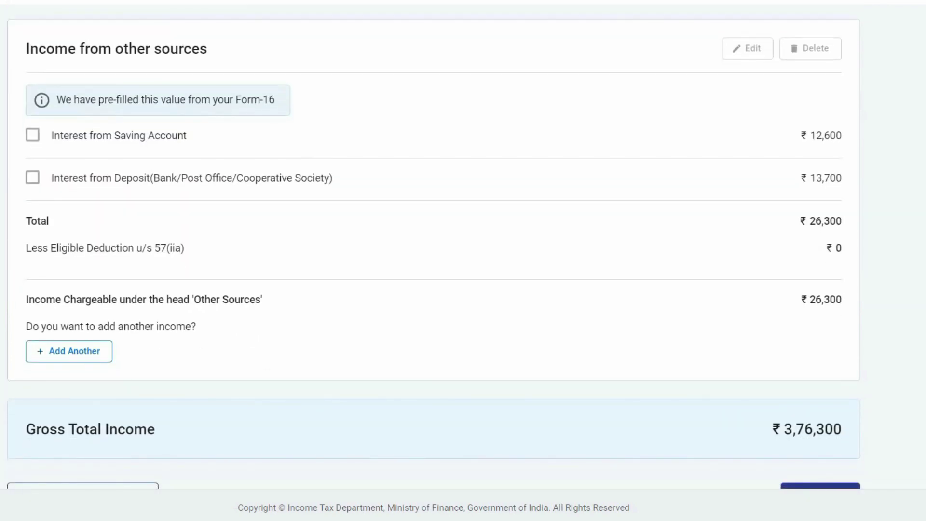
{"action": "scroll", "coordinate": [434, 260], "scroll_direction": "up", "scroll_amount": 10}
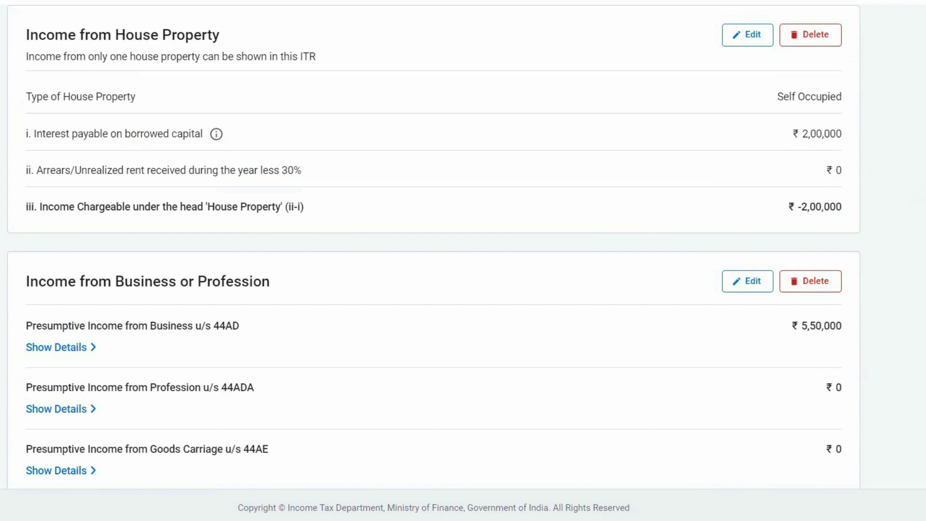
{"action": "scroll", "coordinate": [434, 261], "scroll_direction": "down", "scroll_amount": 10}
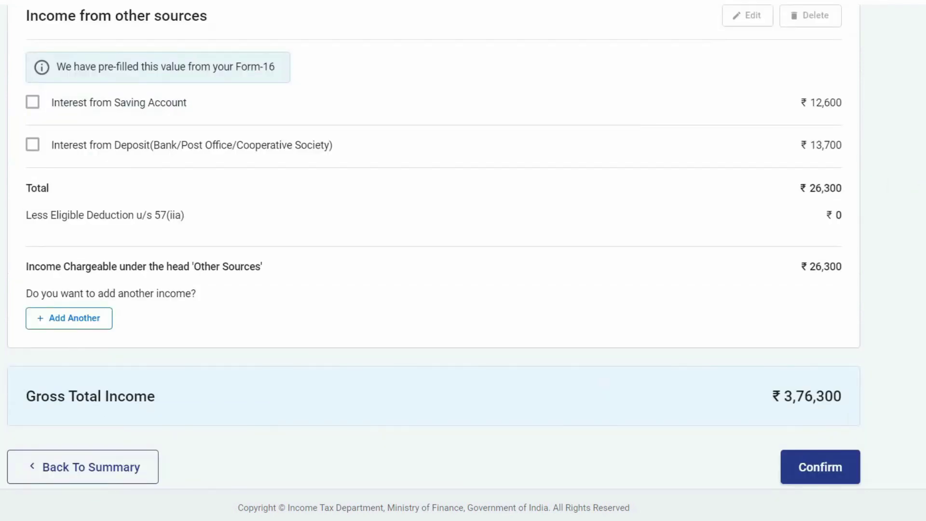
{"action": "scroll", "coordinate": [817, 381], "scroll_direction": "down", "scroll_amount": 1}
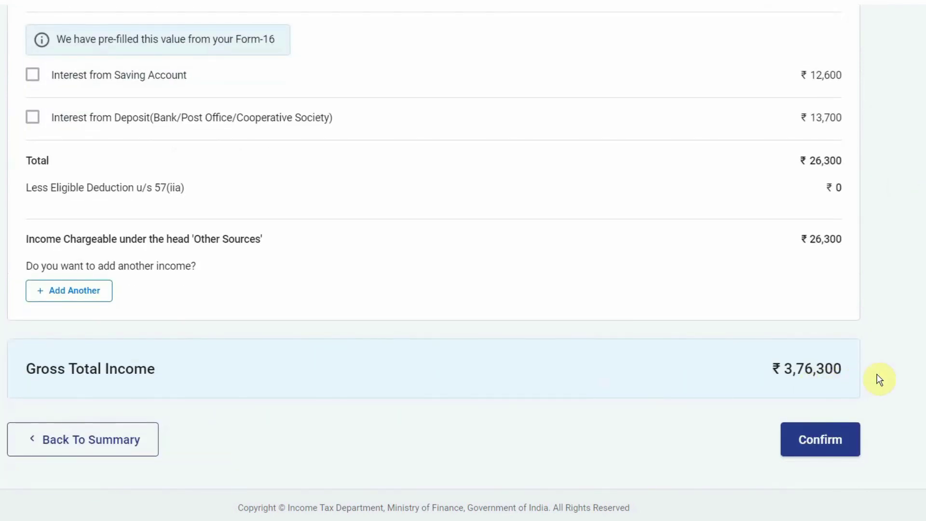
{"action": "left_click", "coordinate": [821, 439]}
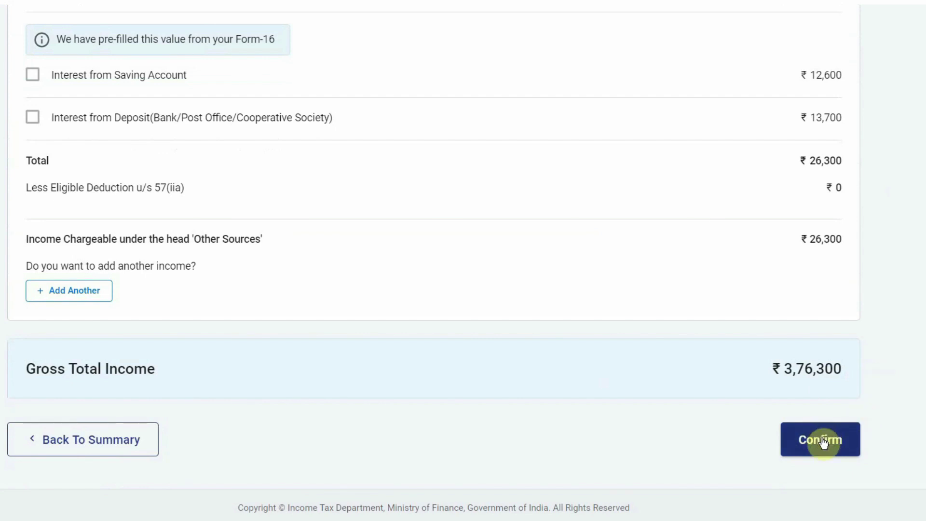
{"action": "scroll", "coordinate": [527, 351], "scroll_direction": "down", "scroll_amount": 5}
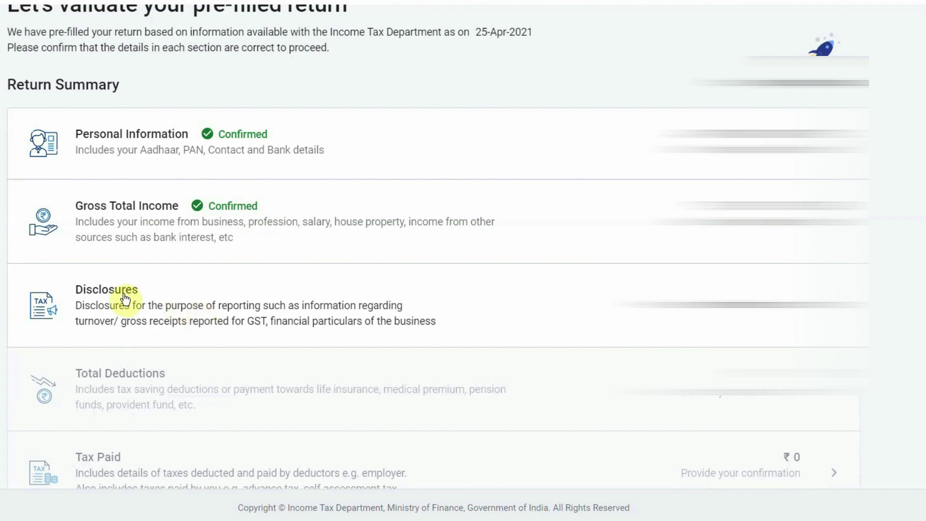
Go to Disclosures and bring up the Financial Particulars of the business form
{"action": "left_click", "coordinate": [111, 298]}
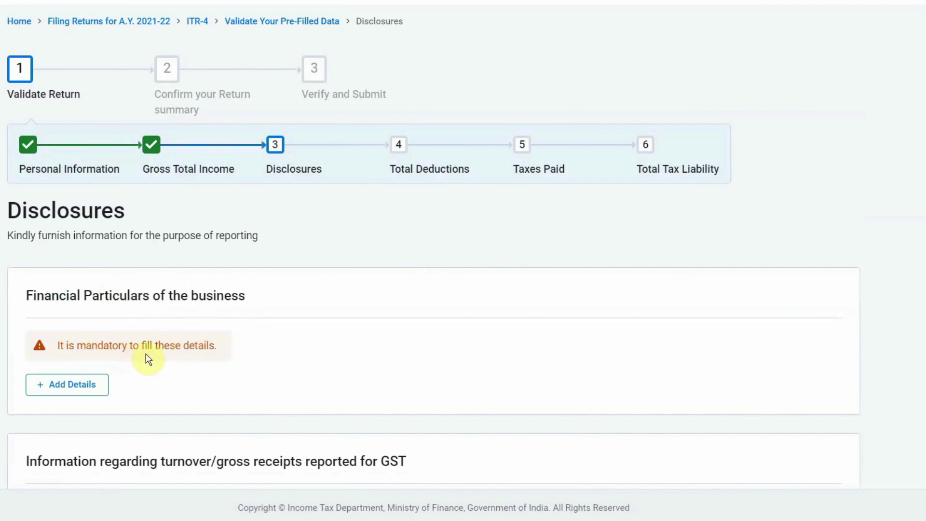
{"action": "left_click", "coordinate": [68, 389]}
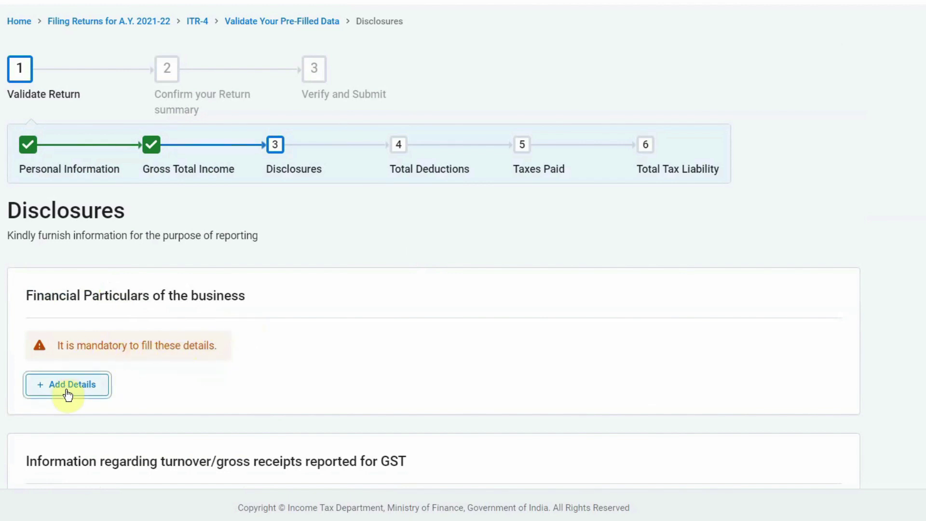
{"action": "scroll", "coordinate": [68, 394], "scroll_direction": "down", "scroll_amount": 2}
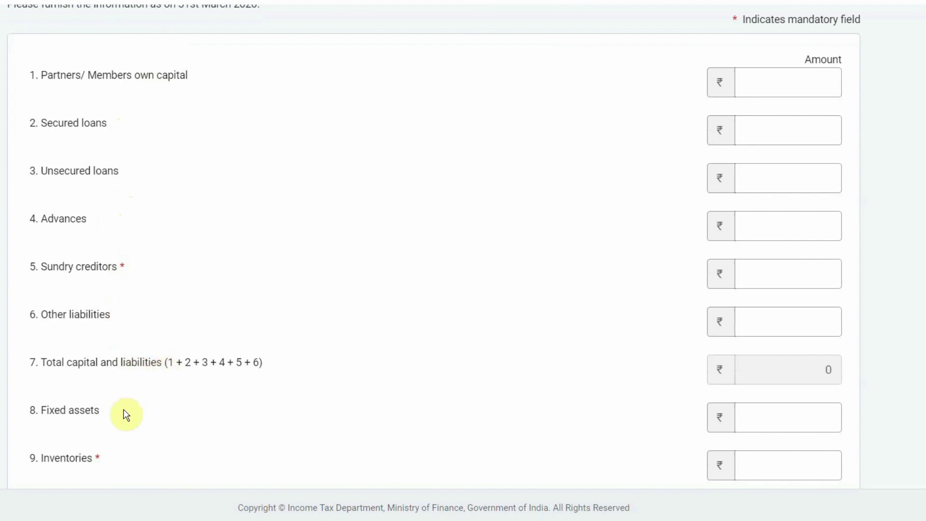
{"action": "scroll", "coordinate": [435, 247], "scroll_direction": "down", "scroll_amount": 1}
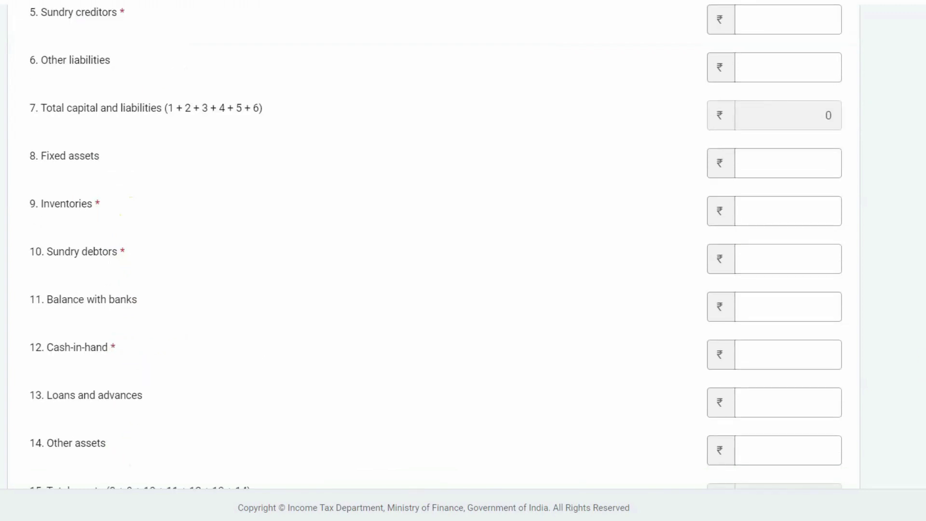
{"action": "scroll", "coordinate": [433, 246], "scroll_direction": "down", "scroll_amount": 2}
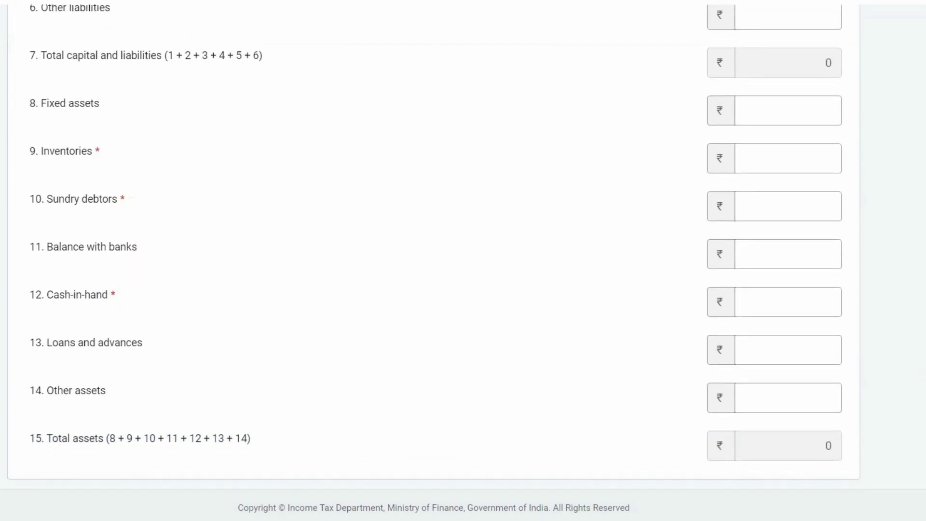
{"action": "scroll", "coordinate": [436, 248], "scroll_direction": "up", "scroll_amount": 9}
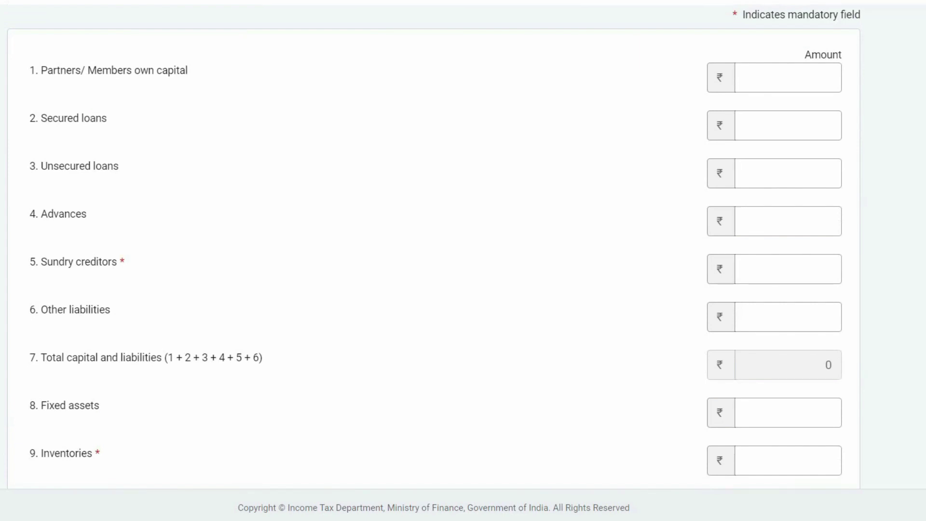
{"action": "left_click", "coordinate": [823, 271]}
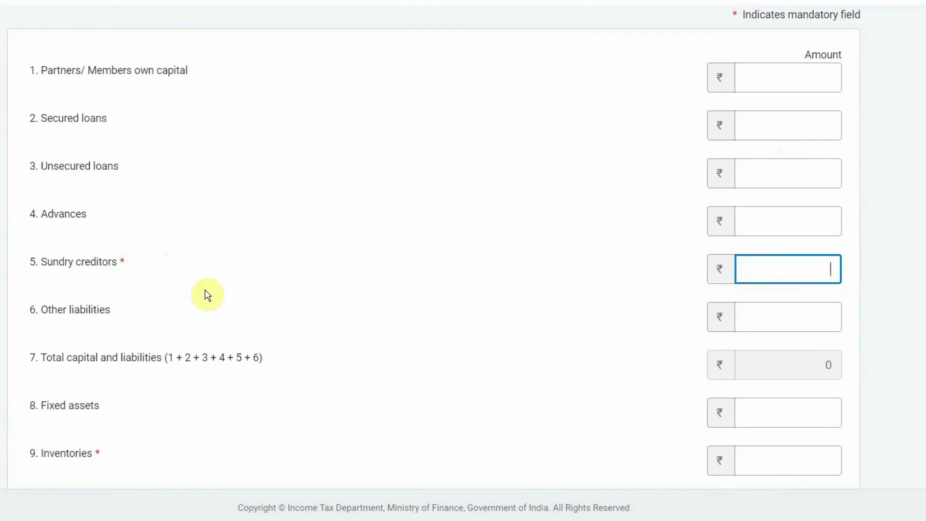
Enter sundry creditors 1,00,000, inventories 2,00,000, sundry debtors 2,00,000 and cash-in-hand 0
{"action": "type", "text": "100000"}
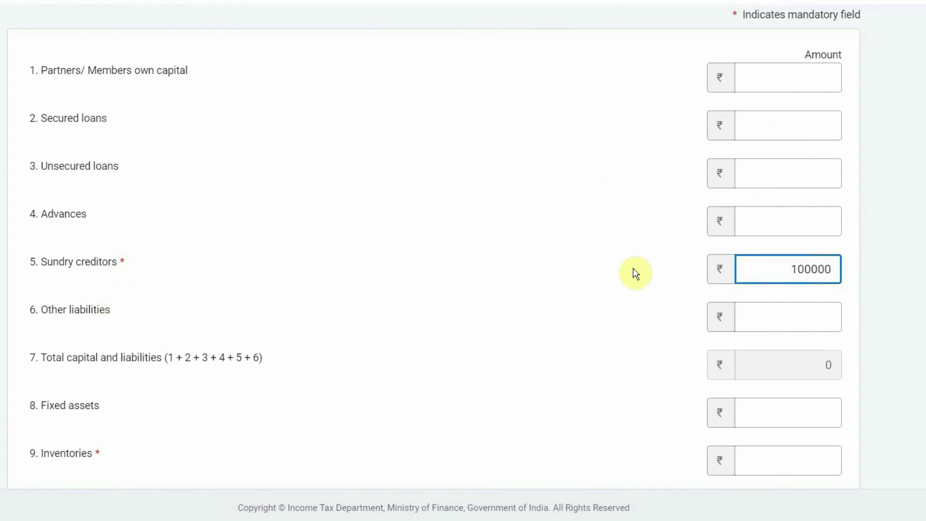
{"action": "left_click", "coordinate": [636, 274]}
{"action": "scroll", "coordinate": [772, 299], "scroll_direction": "down", "scroll_amount": 3}
{"action": "left_click", "coordinate": [806, 318]}
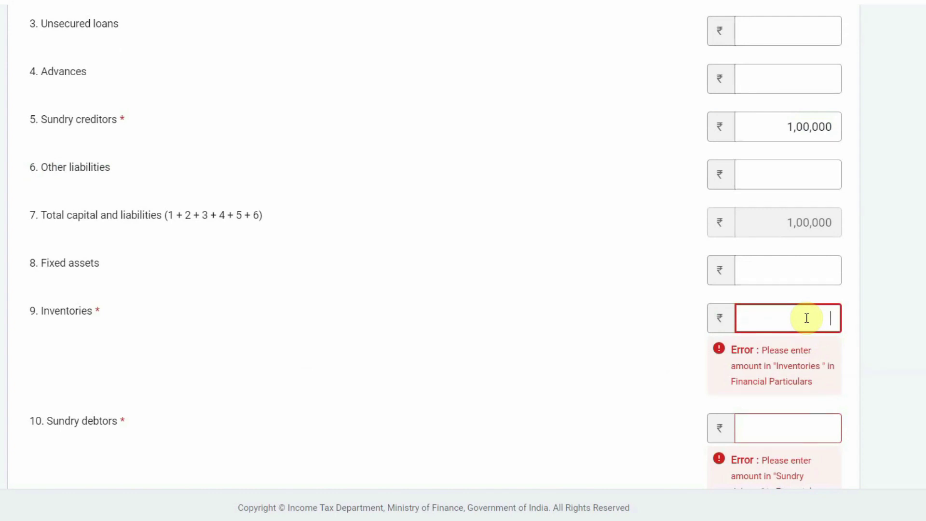
{"action": "type", "text": "2,00,"}
{"action": "type", "text": "00000"}
{"action": "key", "text": "Tab"}
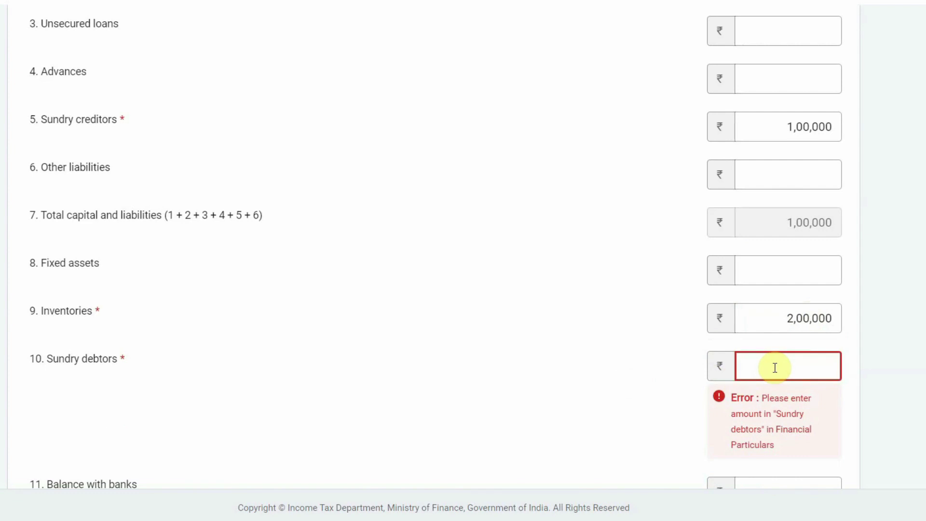
{"action": "type", "text": "2,00,000"}
{"action": "key", "text": "Tab"}
{"action": "scroll", "coordinate": [775, 368], "scroll_direction": "down", "scroll_amount": 2}
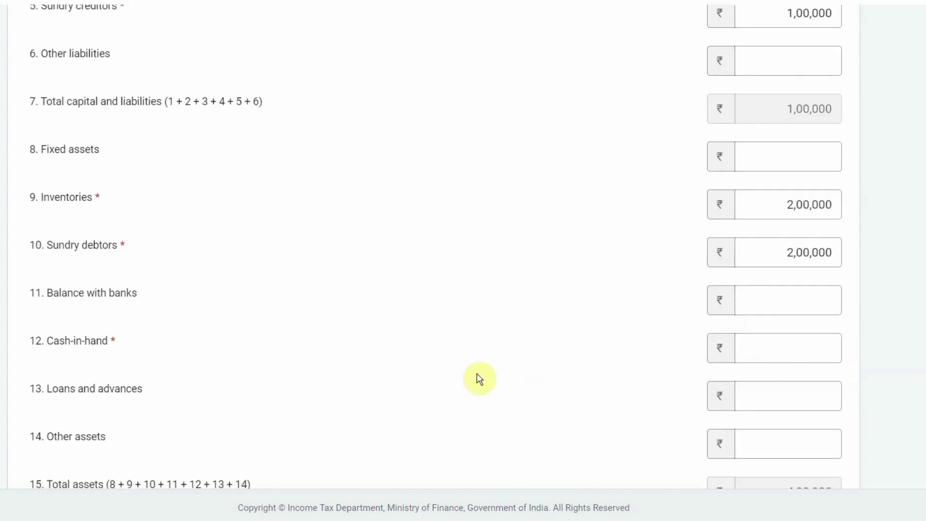
{"action": "left_click", "coordinate": [766, 349]}
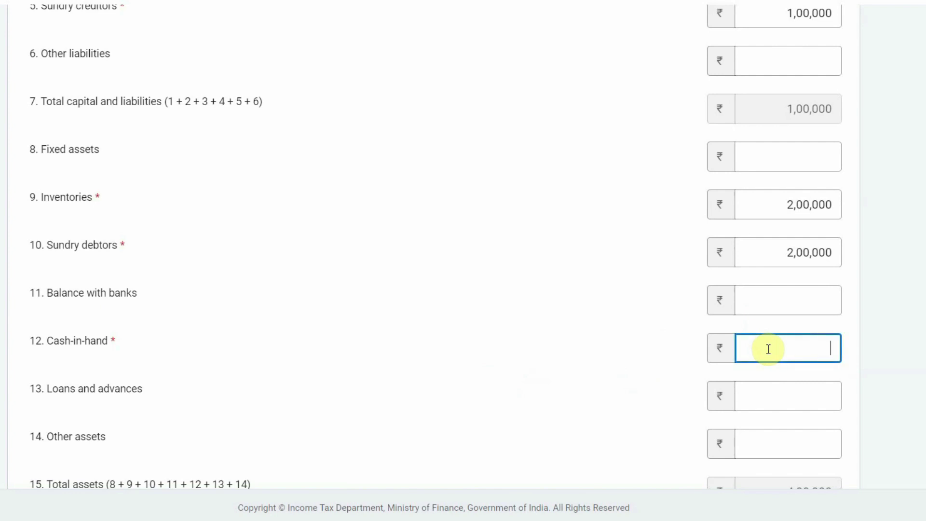
{"action": "type", "text": "0"}
{"action": "left_click", "coordinate": [670, 366]}
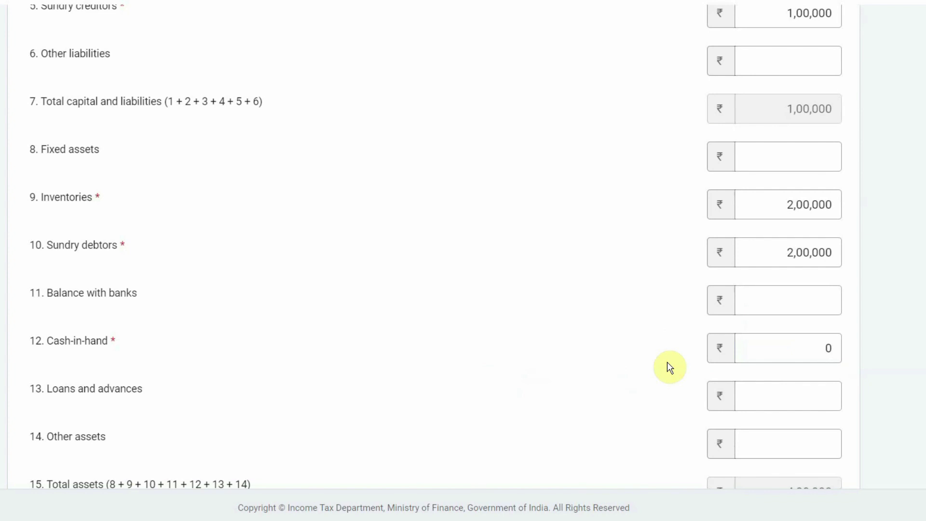
{"action": "scroll", "coordinate": [670, 367], "scroll_direction": "down", "scroll_amount": 2}
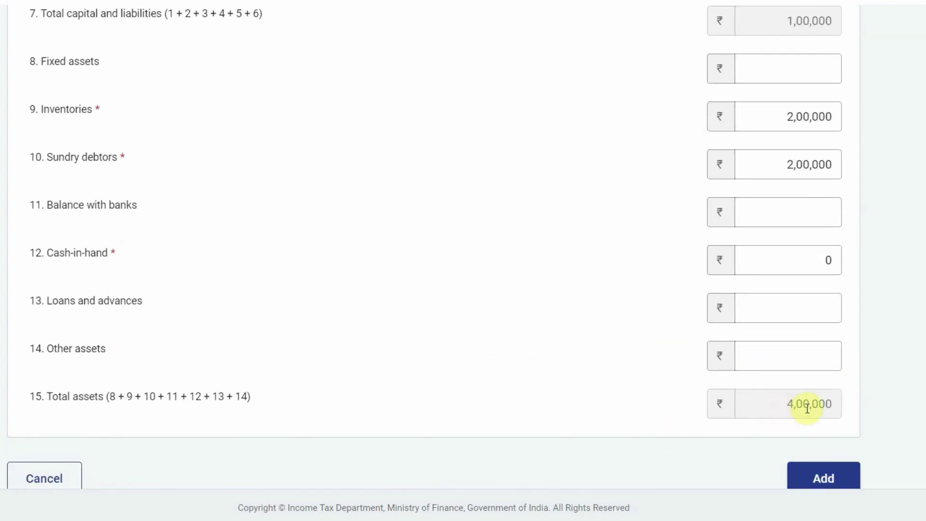
{"action": "scroll", "coordinate": [463, 261], "scroll_direction": "up", "scroll_amount": 8}
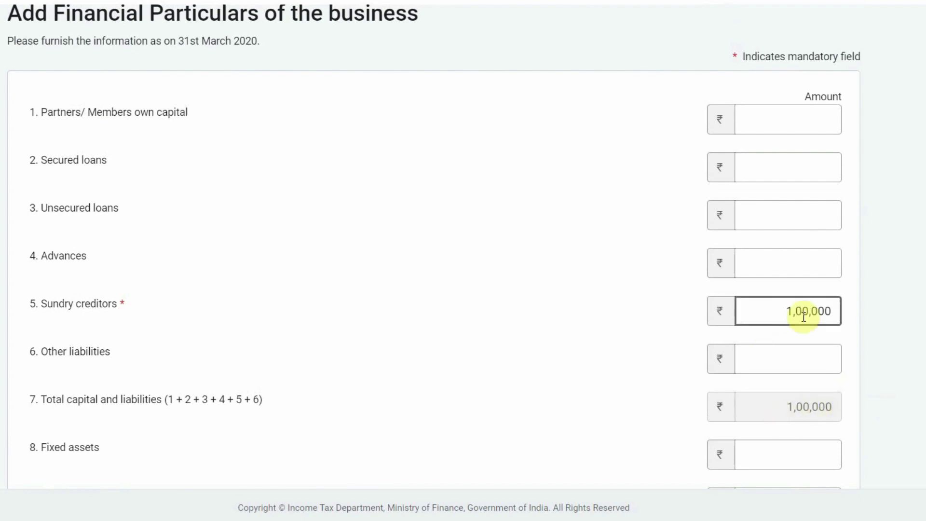
Enter partners' own capital of 3,00,000 so the totals update
{"action": "left_click", "coordinate": [774, 122]}
{"action": "type", "text": "300000"}
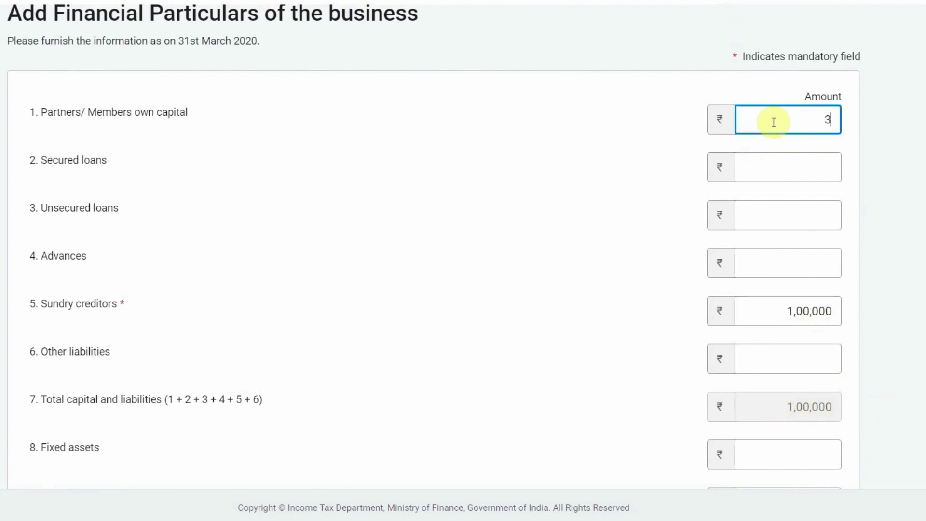
{"action": "left_click", "coordinate": [592, 173]}
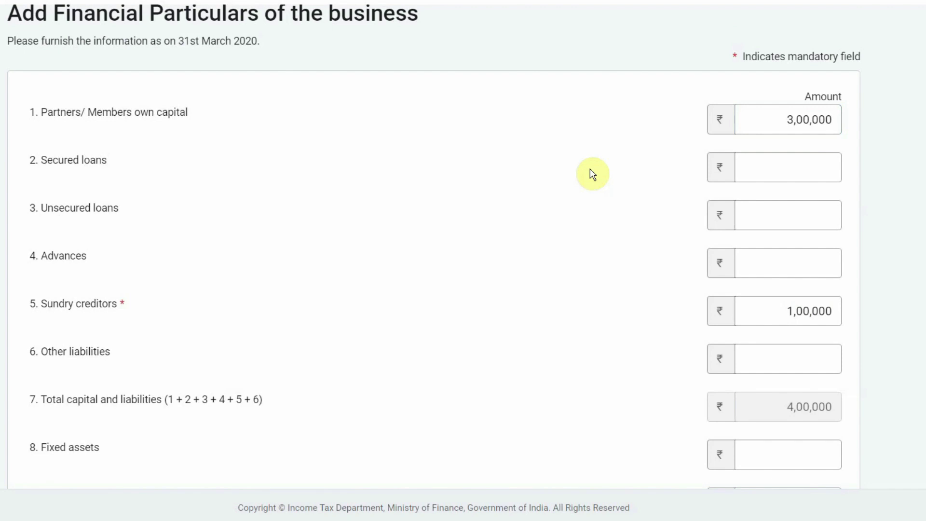
{"action": "scroll", "coordinate": [830, 374], "scroll_direction": "down", "scroll_amount": 10}
Save the business financial particulars and open the GST turnover/gross receipts form
{"action": "left_click", "coordinate": [829, 374]}
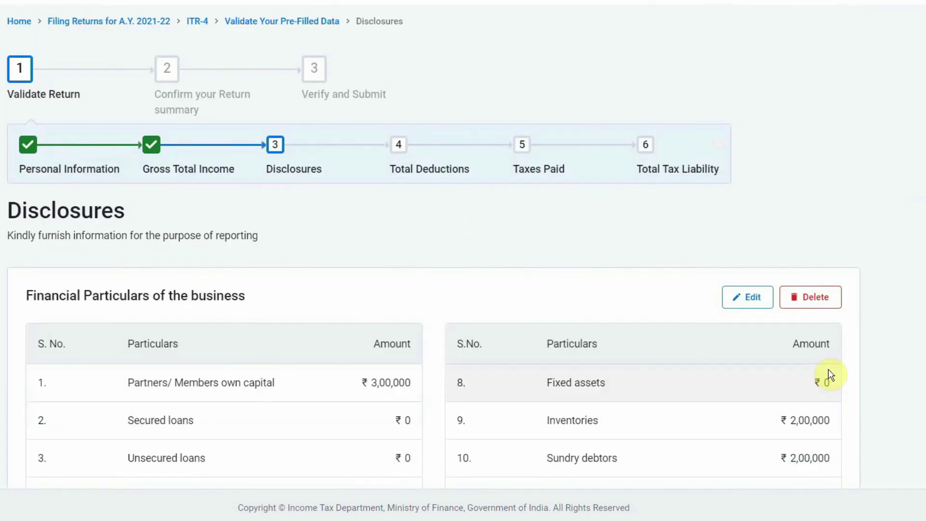
{"action": "scroll", "coordinate": [825, 375], "scroll_direction": "down", "scroll_amount": 6}
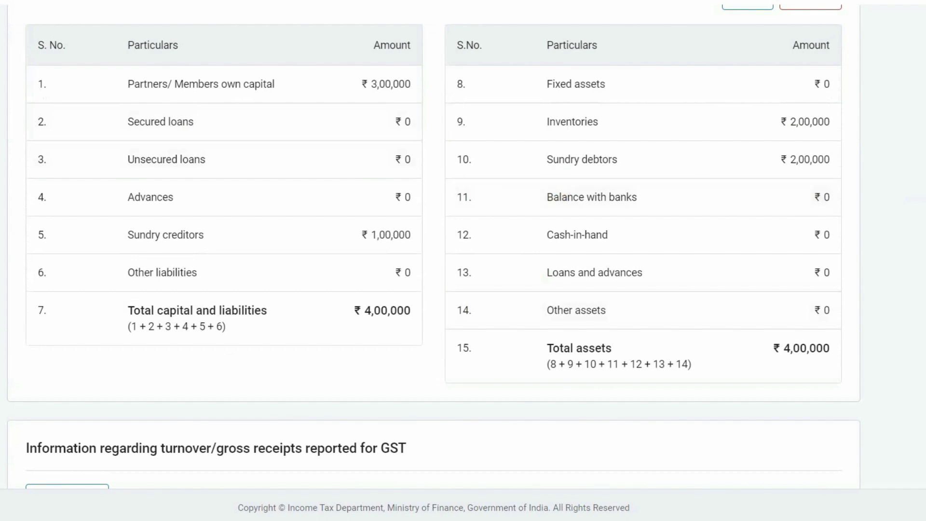
{"action": "scroll", "coordinate": [919, 296], "scroll_direction": "down", "scroll_amount": 5}
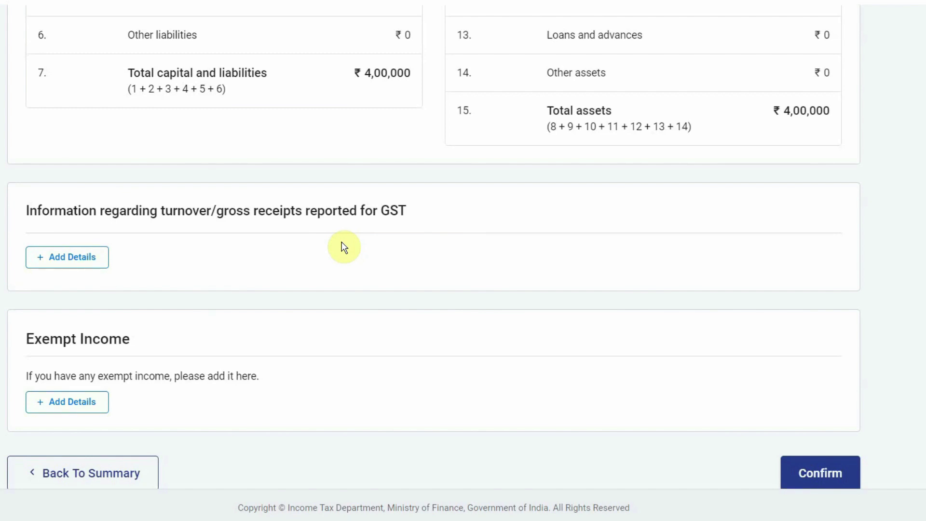
{"action": "left_click", "coordinate": [72, 258]}
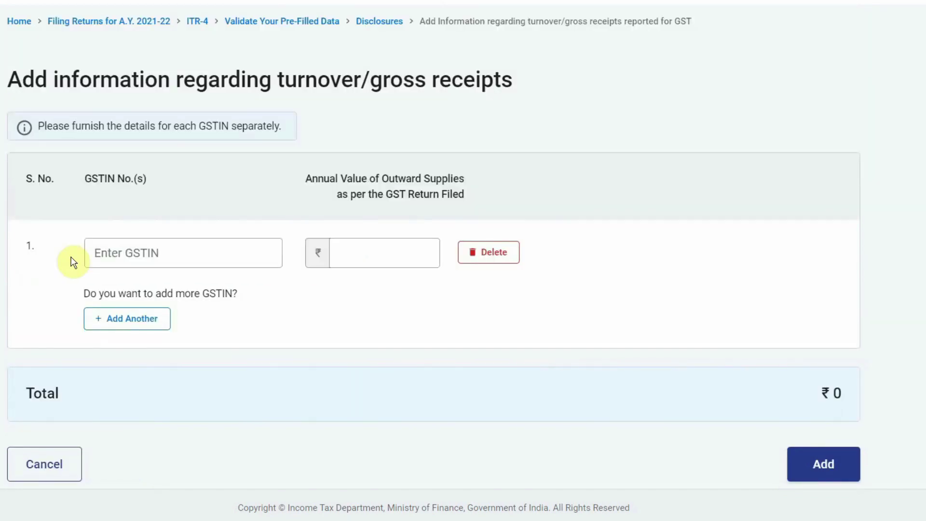
Add a GST turnover entry with the taxpayer's GSTIN and ₹25,00,000 annual outward supplies
{"action": "left_click", "coordinate": [124, 254]}
{"action": "left_click", "coordinate": [360, 258]}
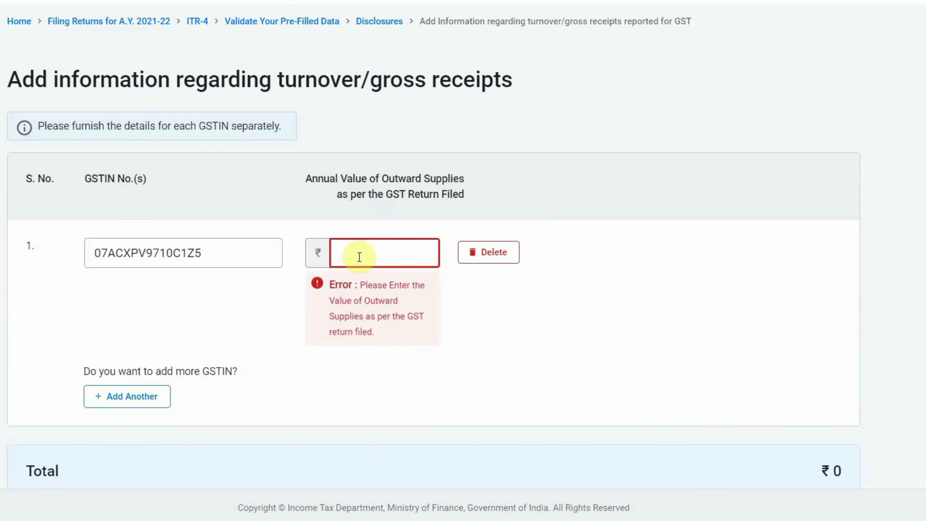
{"action": "type", "text": "25,00,0"}
{"action": "type", "text": "00000"}
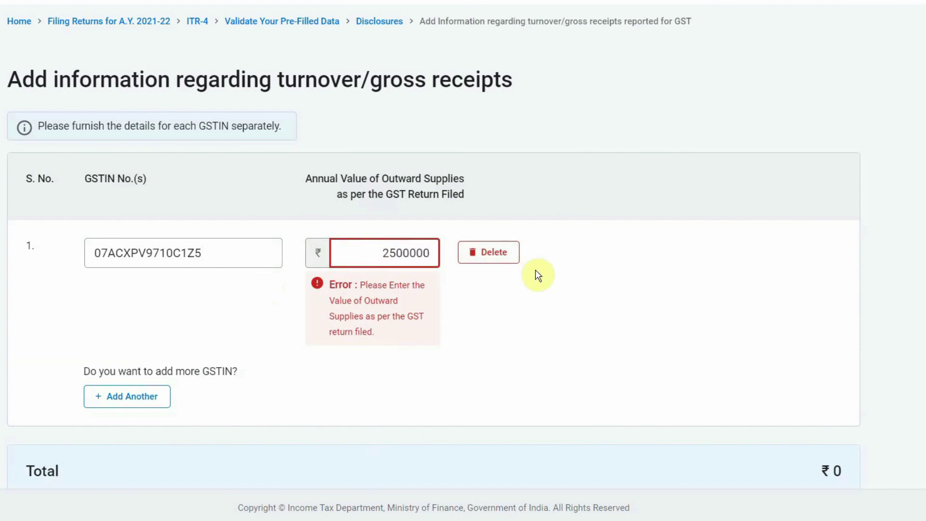
{"action": "left_click", "coordinate": [536, 273]}
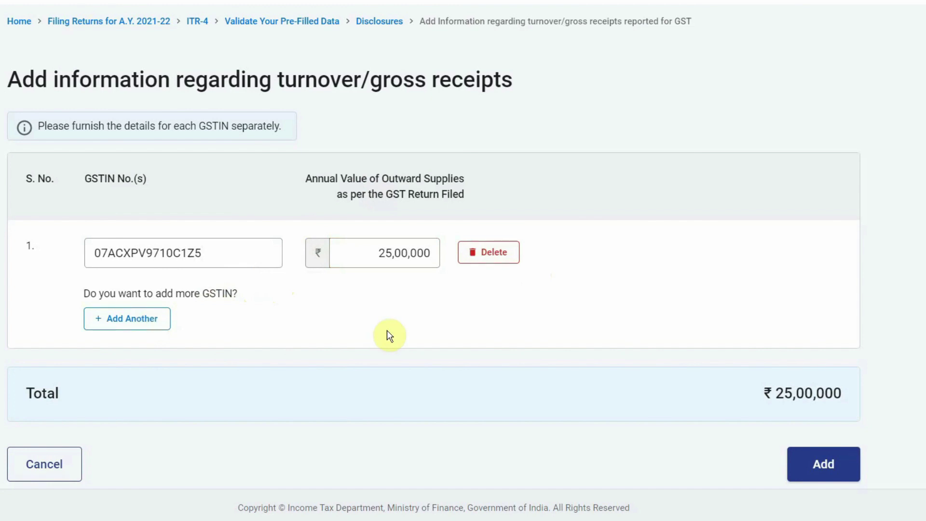
{"action": "left_click", "coordinate": [824, 464]}
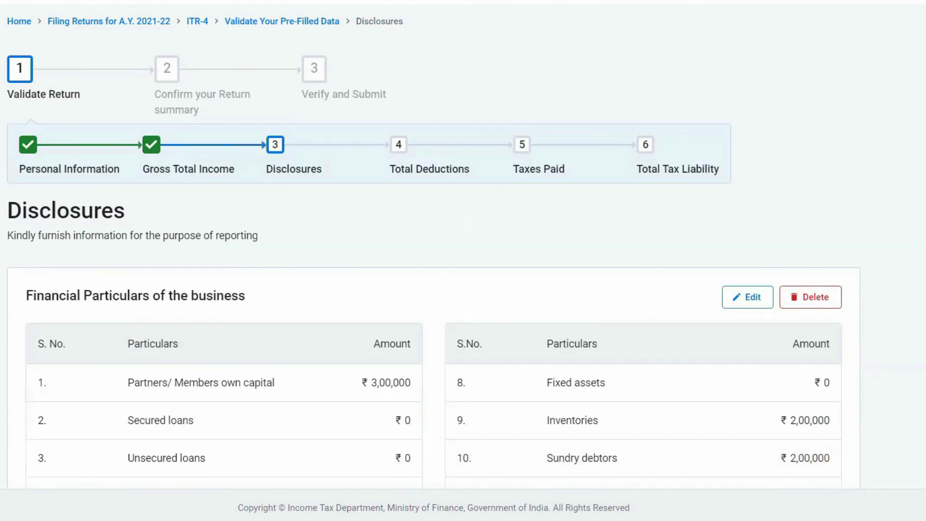
Confirm the Disclosures page listing the ₹25,00,000 GST turnover entry
{"action": "scroll", "coordinate": [107, 299], "scroll_direction": "down", "scroll_amount": 15}
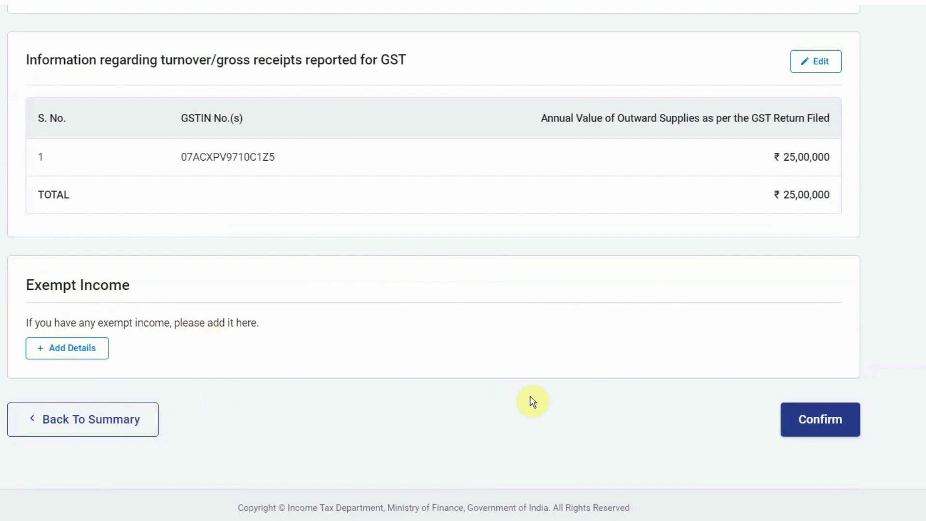
{"action": "left_click", "coordinate": [822, 424]}
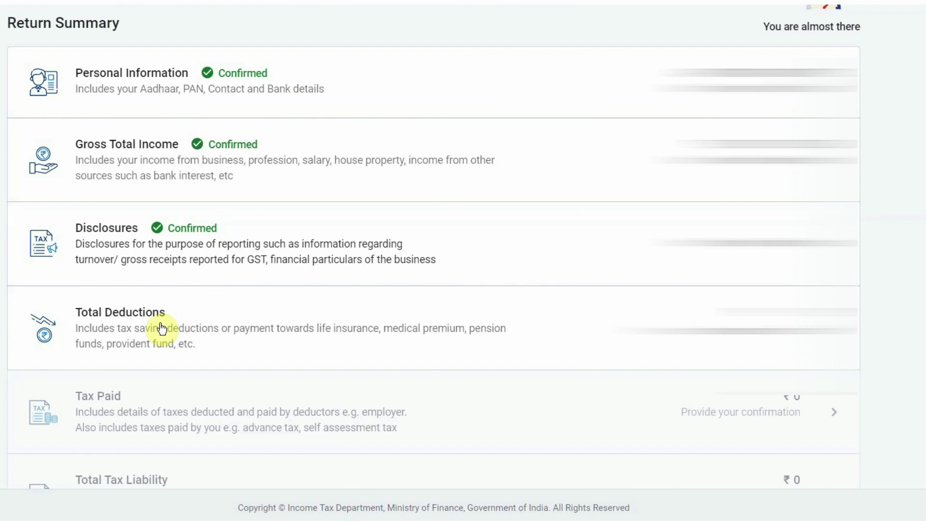
In Total Deductions, show all deductions, select 80C and bring up its Add form
{"action": "left_click", "coordinate": [135, 318]}
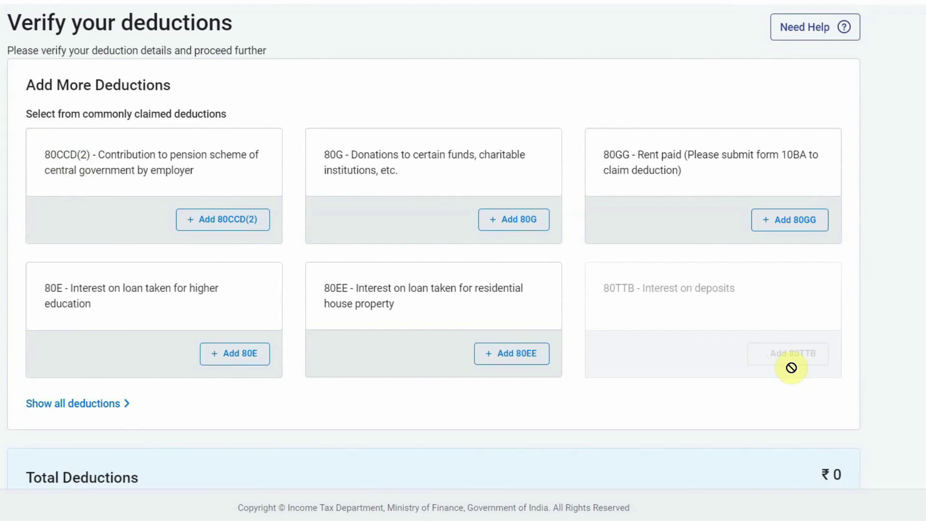
{"action": "left_click", "coordinate": [70, 411]}
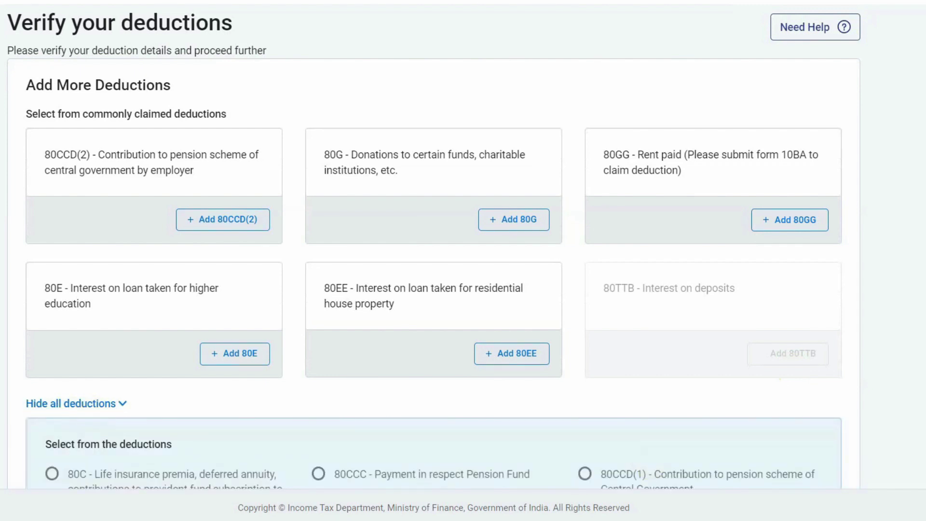
{"action": "scroll", "coordinate": [434, 246], "scroll_direction": "down", "scroll_amount": 7}
{"action": "scroll", "coordinate": [434, 247], "scroll_direction": "down", "scroll_amount": 1}
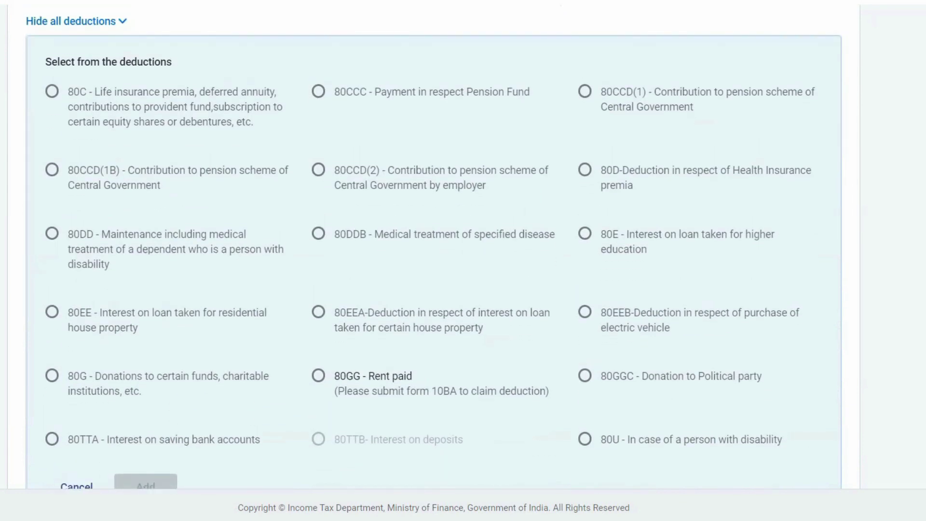
{"action": "left_click", "coordinate": [52, 92]}
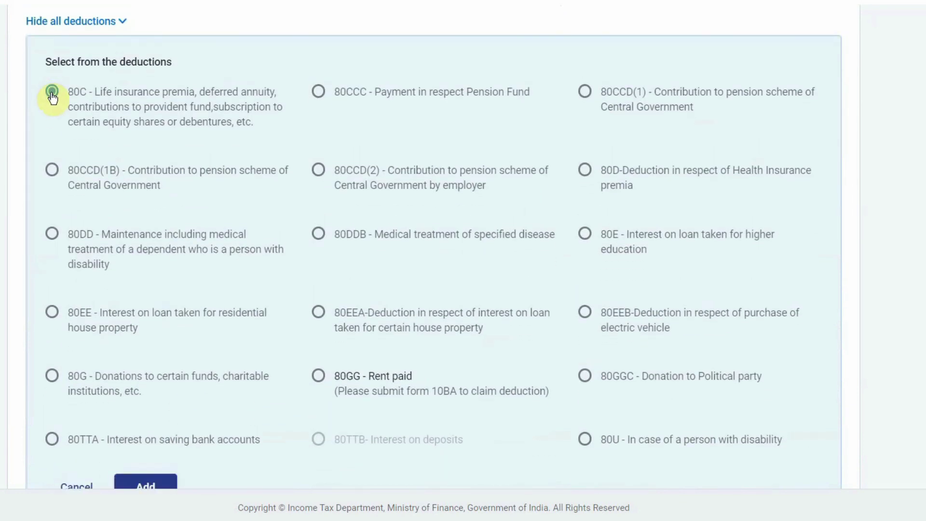
{"action": "scroll", "coordinate": [147, 374], "scroll_direction": "down", "scroll_amount": 2}
{"action": "left_click", "coordinate": [147, 373]}
{"action": "left_click", "coordinate": [763, 139]}
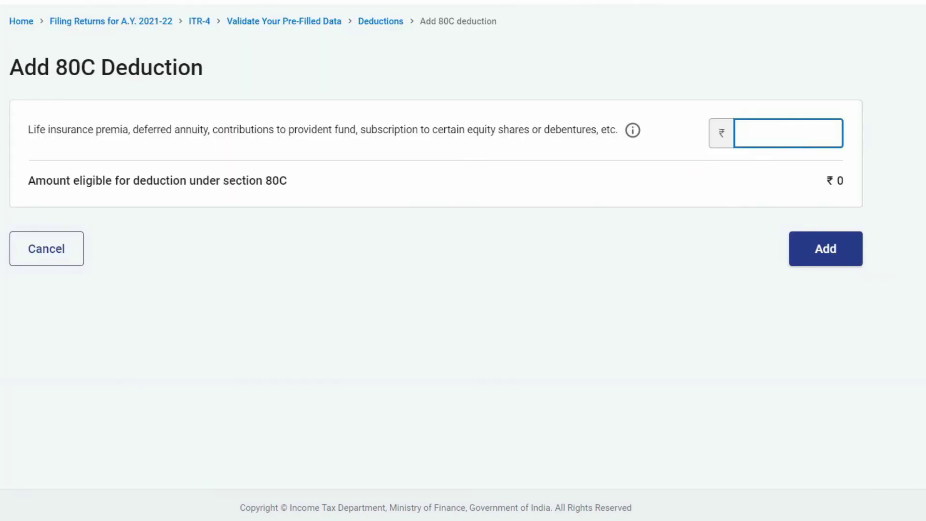
Enter ₹55,000 as the section 80C deduction and add it
{"action": "type", "text": "55000"}
{"action": "left_click", "coordinate": [578, 309]}
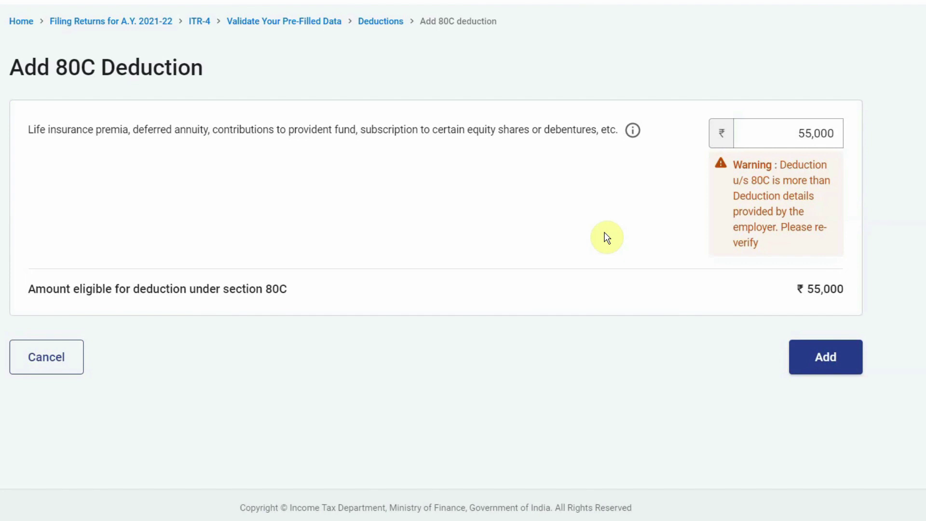
{"action": "left_click", "coordinate": [852, 372]}
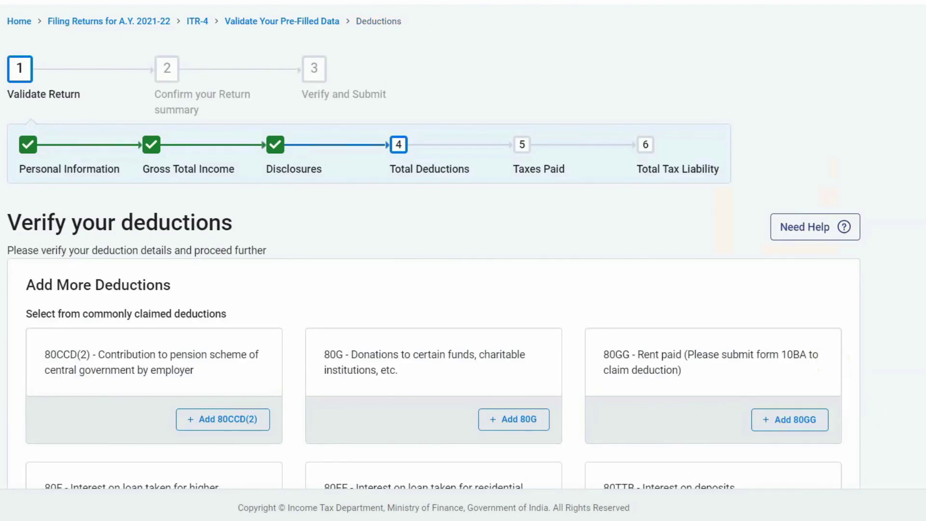
Show all deductions, select 80D health insurance and bring up its entry form
{"action": "scroll", "coordinate": [777, 362], "scroll_direction": "down", "scroll_amount": 5}
{"action": "scroll", "coordinate": [434, 260], "scroll_direction": "down", "scroll_amount": 4}
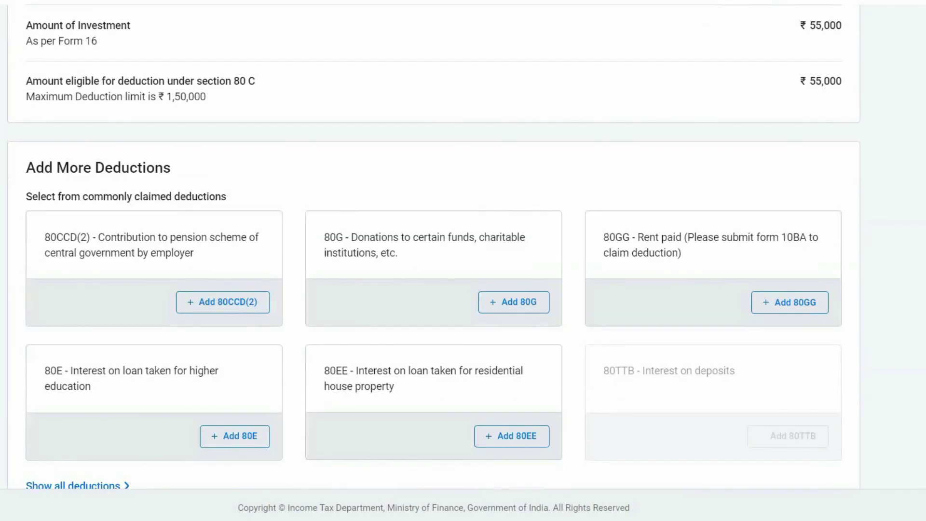
{"action": "scroll", "coordinate": [652, 456], "scroll_direction": "down", "scroll_amount": 4}
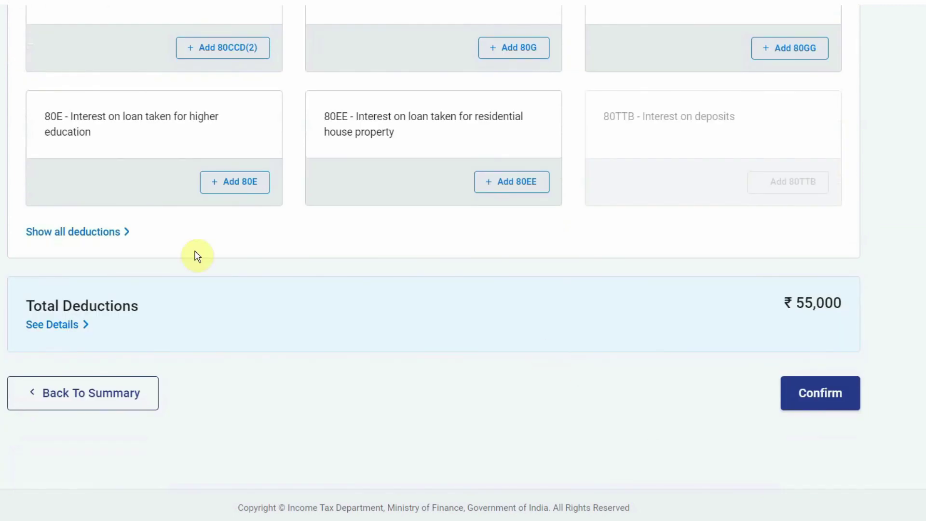
{"action": "left_click", "coordinate": [75, 232]}
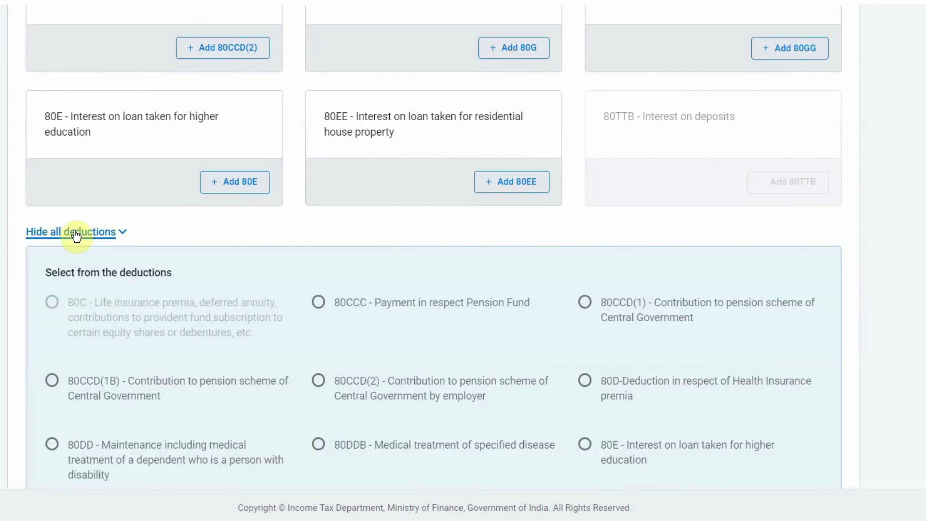
{"action": "left_click", "coordinate": [585, 385]}
{"action": "scroll", "coordinate": [338, 337], "scroll_direction": "down", "scroll_amount": 8}
{"action": "left_click", "coordinate": [145, 314]}
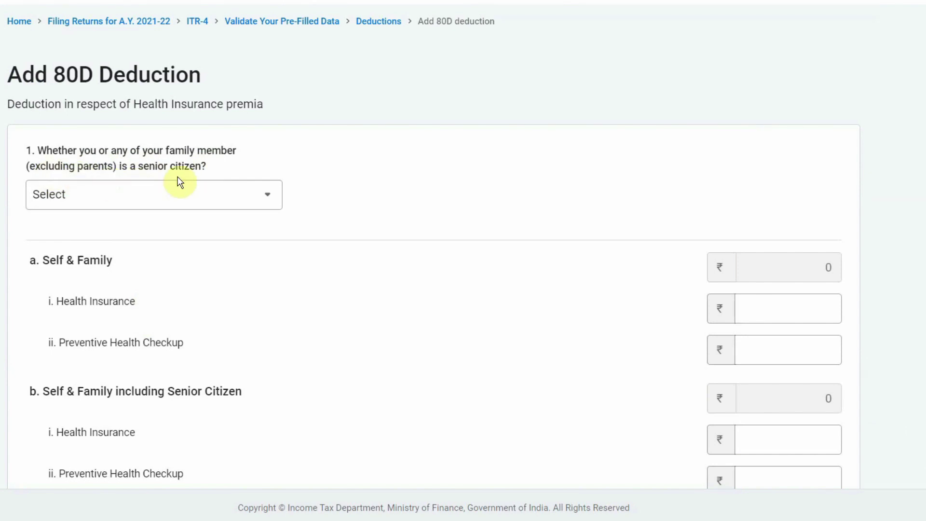
Answer No to the self/family senior citizen question and enter ₹15,000 health insurance
{"action": "left_click", "coordinate": [270, 197]}
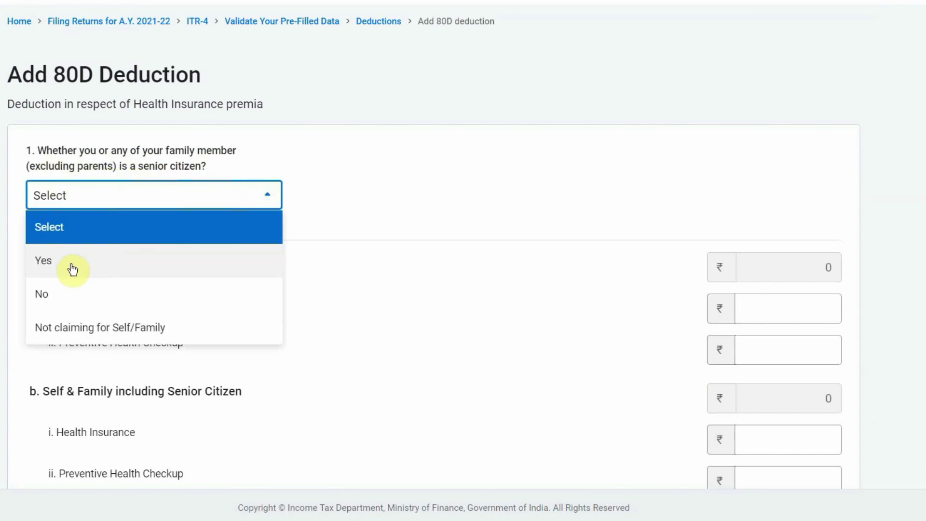
{"action": "left_click", "coordinate": [56, 298]}
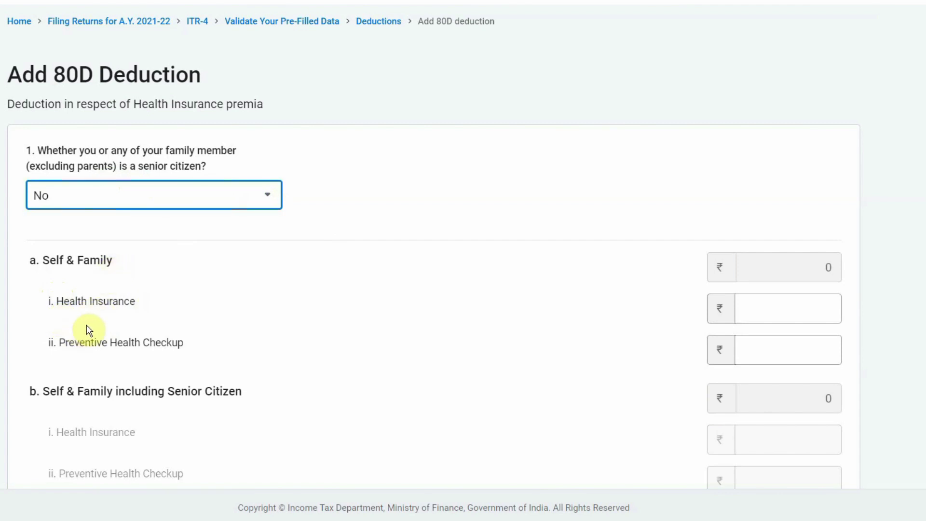
{"action": "left_click", "coordinate": [782, 312]}
{"action": "type", "text": "15000"}
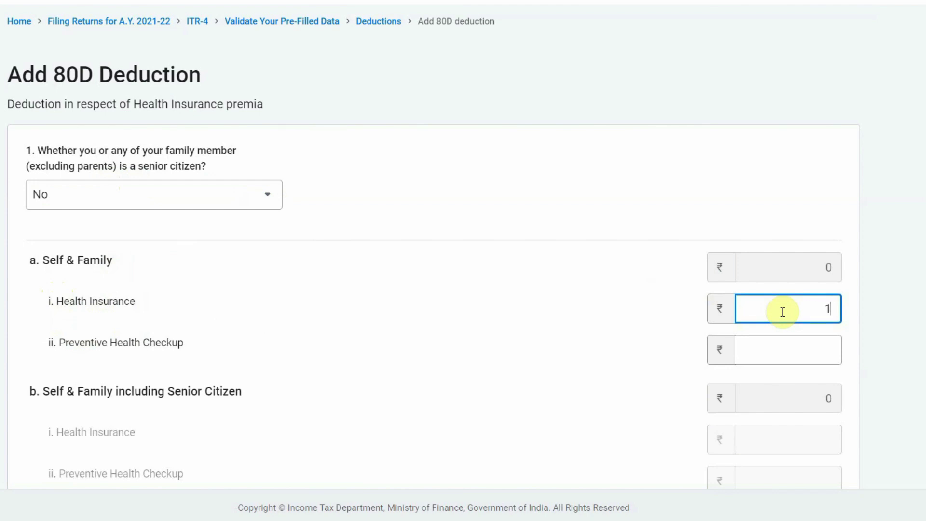
{"action": "left_click", "coordinate": [695, 308]}
{"action": "scroll", "coordinate": [538, 282], "scroll_direction": "down", "scroll_amount": 3}
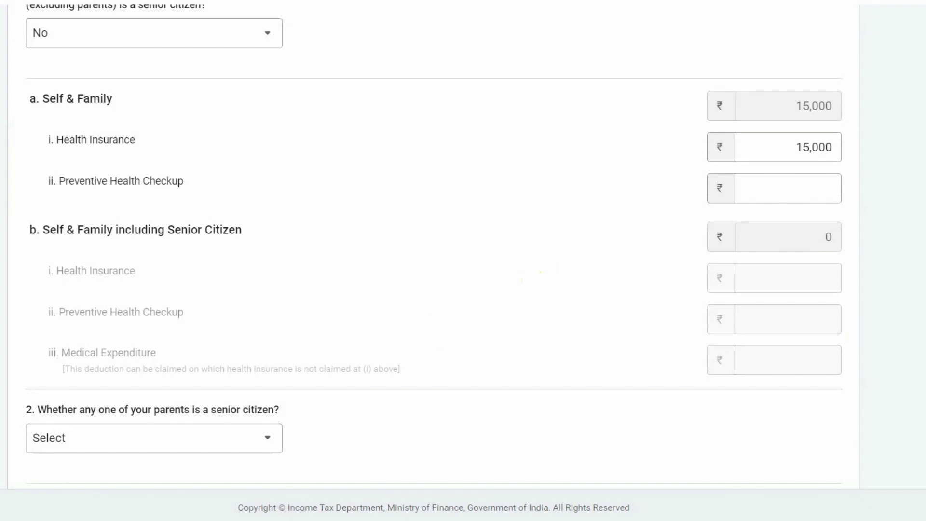
{"action": "scroll", "coordinate": [822, 390], "scroll_direction": "down", "scroll_amount": 10}
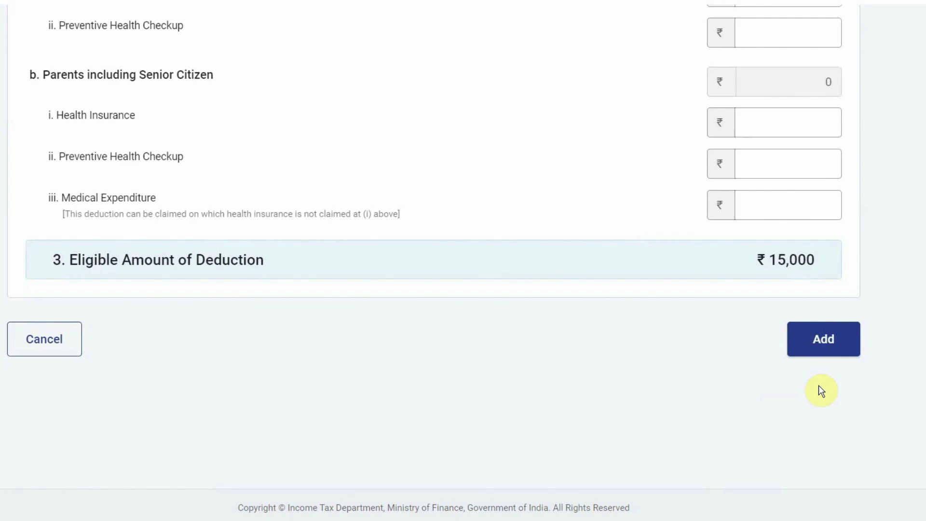
{"action": "left_click", "coordinate": [822, 340]}
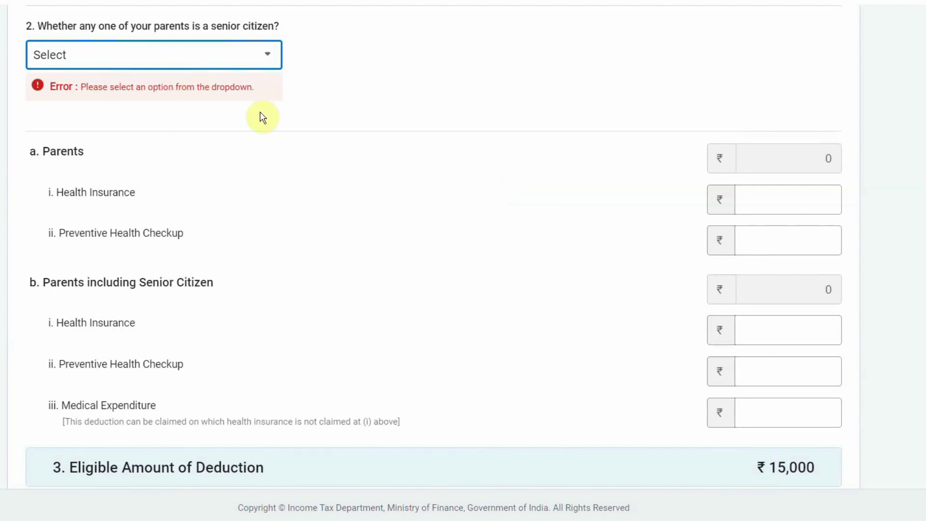
Set the parents question to not claiming, then add the 80D deduction
{"action": "left_click", "coordinate": [269, 63]}
{"action": "left_click", "coordinate": [317, 62]}
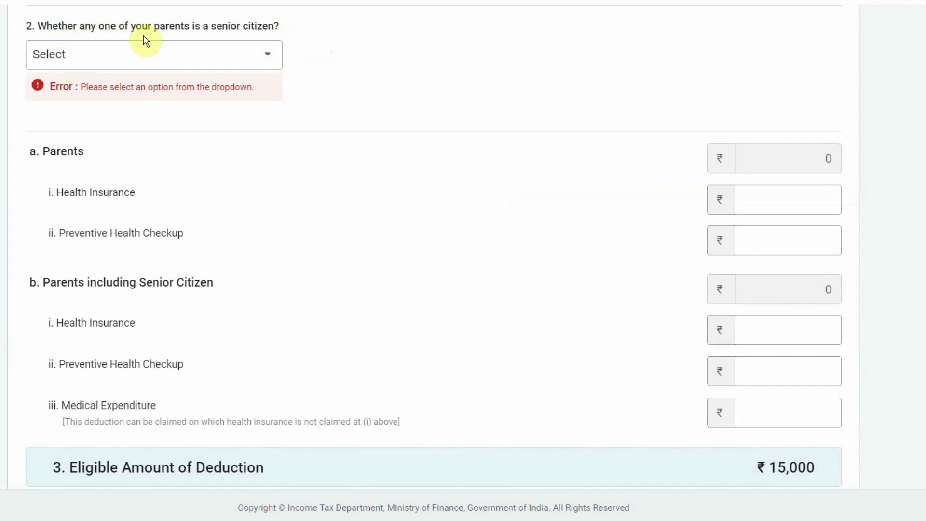
{"action": "left_click", "coordinate": [268, 64]}
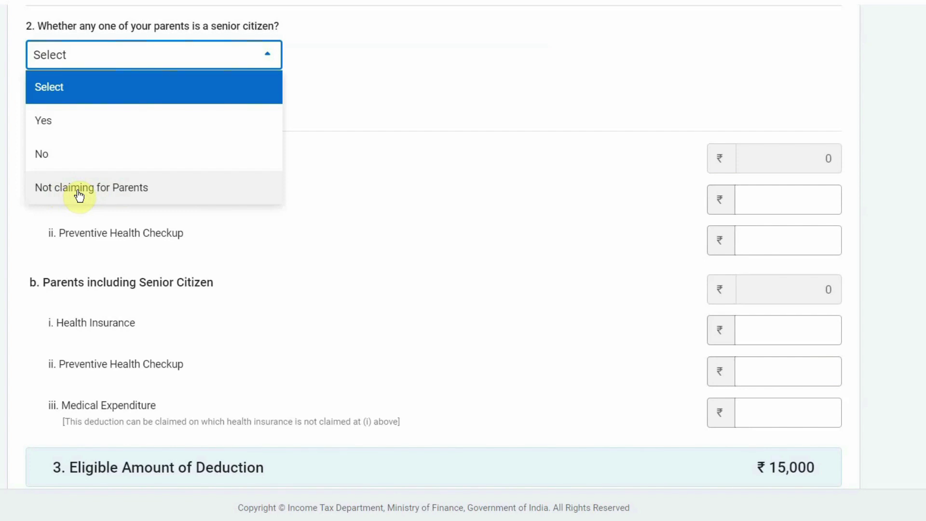
{"action": "left_click", "coordinate": [79, 196]}
{"action": "scroll", "coordinate": [463, 260], "scroll_direction": "down", "scroll_amount": 3}
{"action": "left_click", "coordinate": [824, 356]}
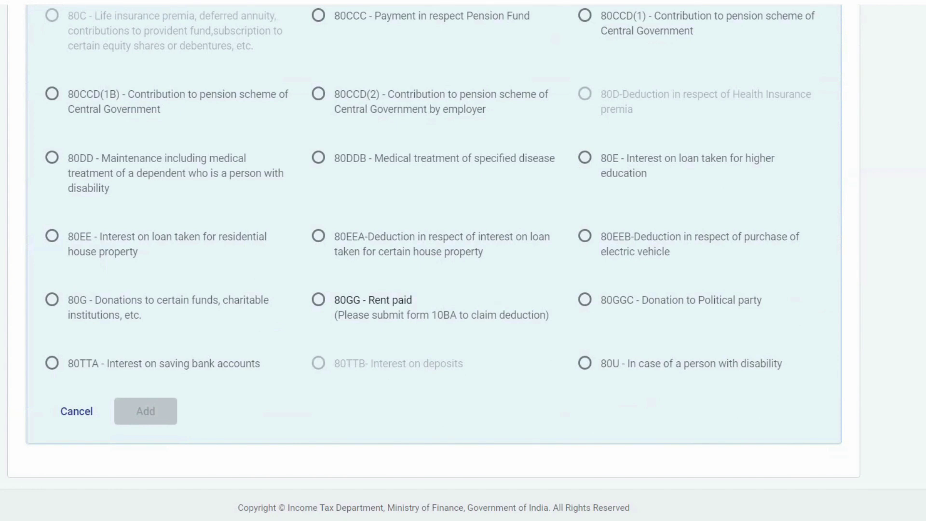
Add a section 80TTA deduction of 10000 for savings bank interest to the return
{"action": "left_click", "coordinate": [52, 364]}
{"action": "left_click", "coordinate": [141, 411]}
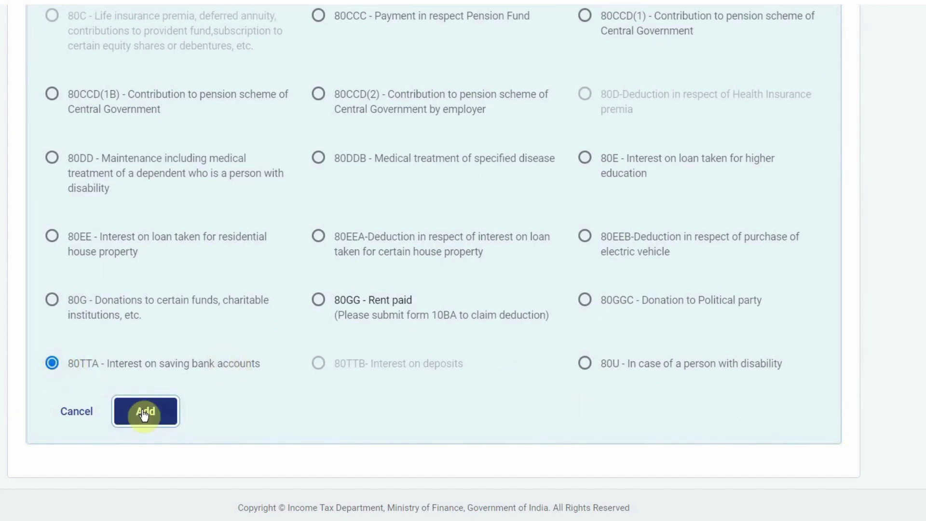
{"action": "type", "text": "10000"}
{"action": "left_click", "coordinate": [769, 189]}
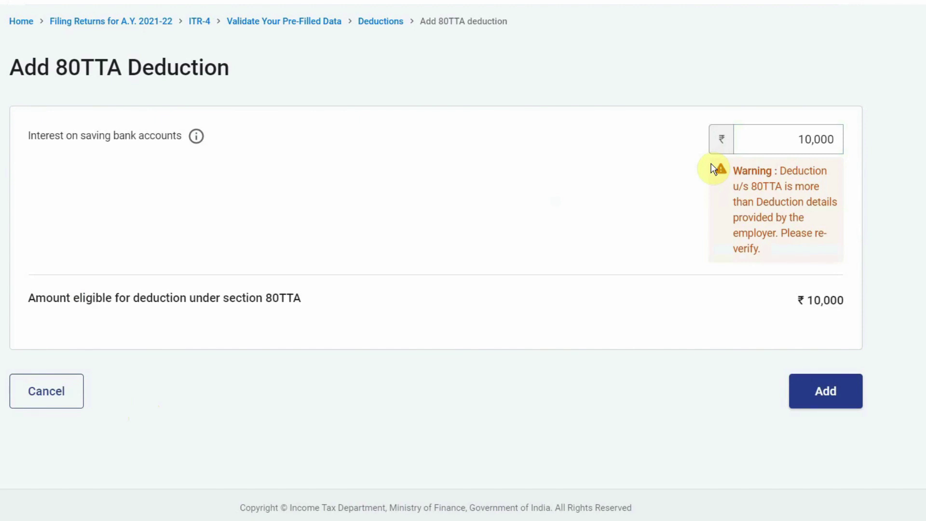
{"action": "left_click", "coordinate": [753, 140]}
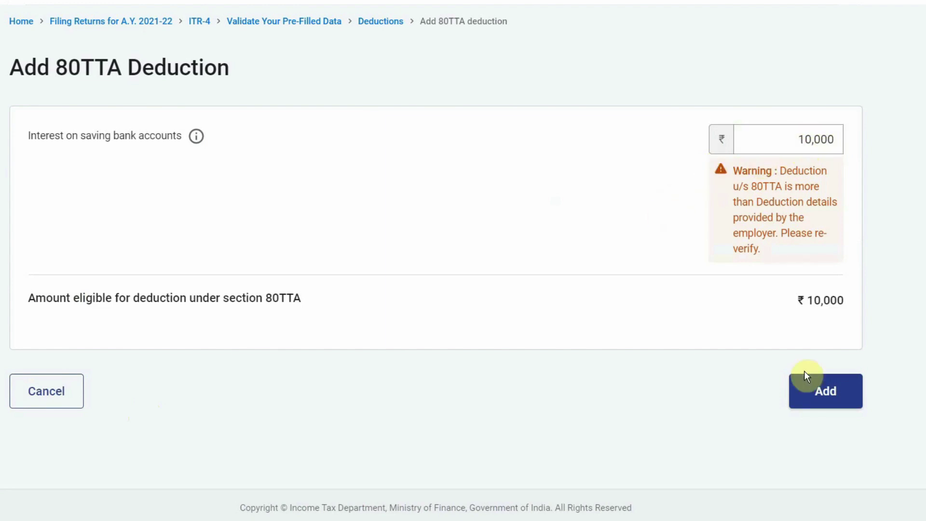
{"action": "left_click", "coordinate": [826, 396]}
{"action": "scroll", "coordinate": [827, 400], "scroll_direction": "down", "scroll_amount": 8}
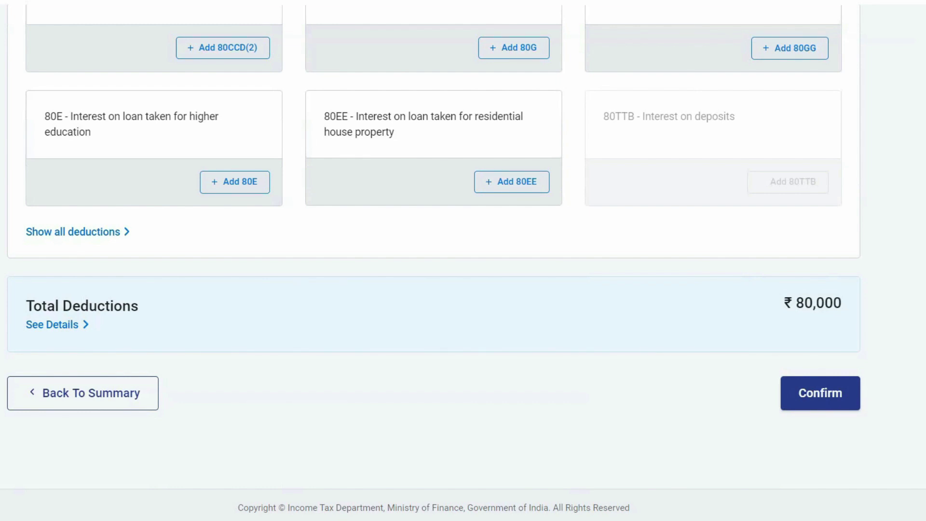
Confirm the ₹80,000 deductions on the Verify your deductions page
{"action": "left_click", "coordinate": [822, 394]}
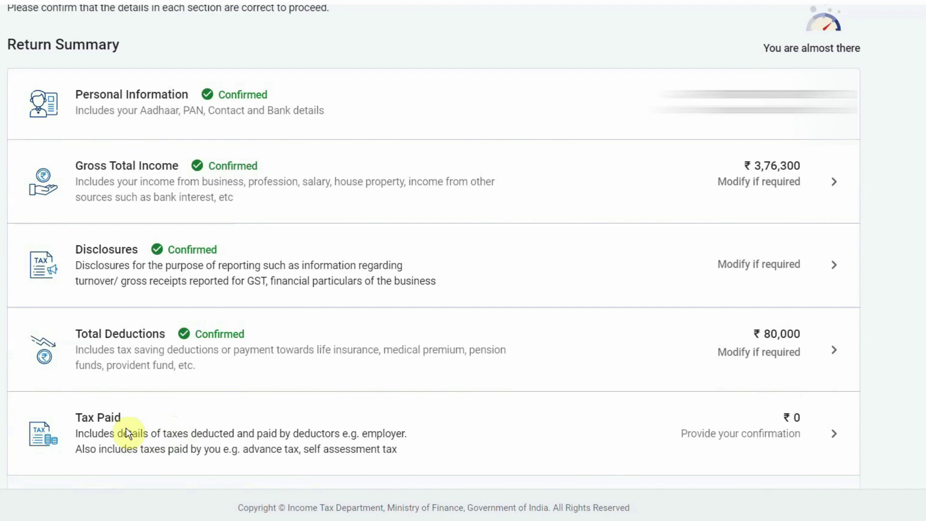
{"action": "left_click", "coordinate": [98, 419]}
Review the Tax Paid page and confirm the ₹0 total taxes paid
{"action": "scroll", "coordinate": [434, 251], "scroll_direction": "down", "scroll_amount": 4}
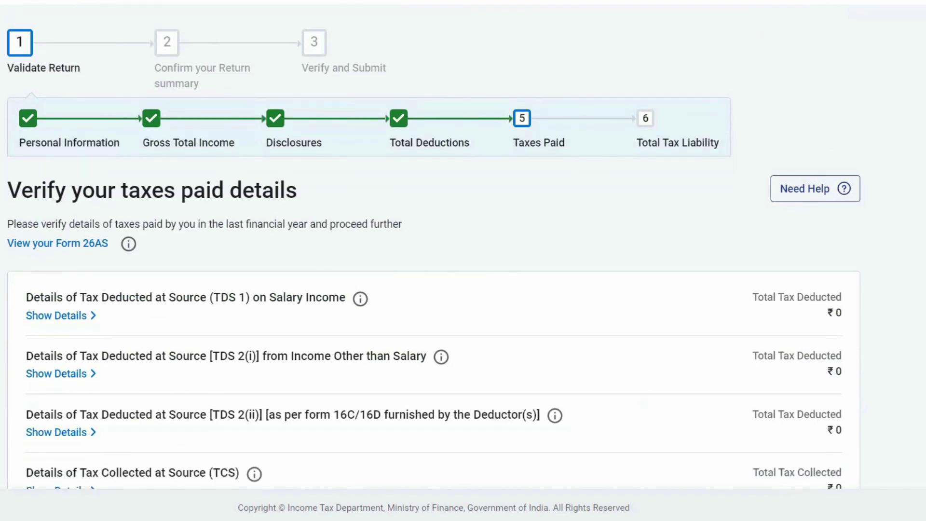
{"action": "scroll", "coordinate": [434, 251], "scroll_direction": "down", "scroll_amount": 1}
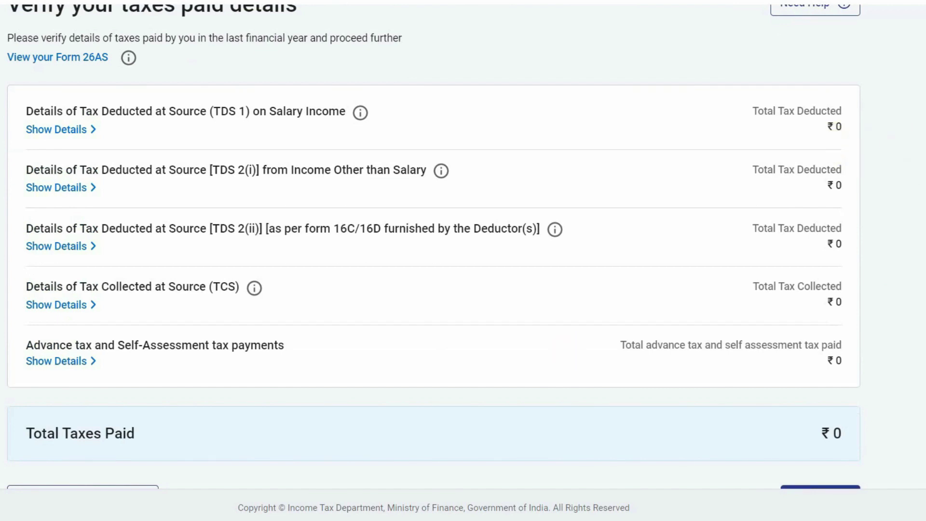
{"action": "scroll", "coordinate": [435, 251], "scroll_direction": "down", "scroll_amount": 2}
{"action": "scroll", "coordinate": [435, 251], "scroll_direction": "up", "scroll_amount": 1}
{"action": "scroll", "coordinate": [434, 251], "scroll_direction": "down", "scroll_amount": 1}
{"action": "scroll", "coordinate": [434, 251], "scroll_direction": "up", "scroll_amount": 1}
{"action": "scroll", "coordinate": [434, 250], "scroll_direction": "down", "scroll_amount": 1}
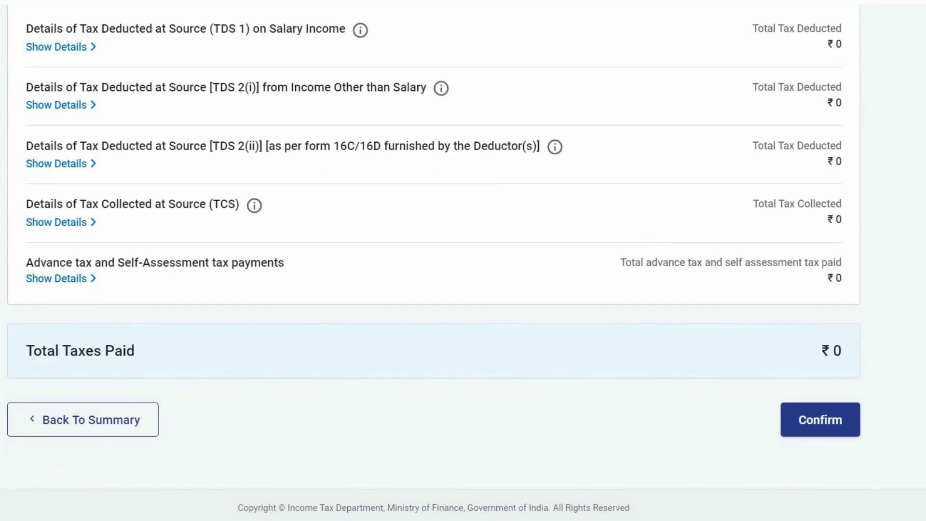
{"action": "left_click", "coordinate": [820, 422]}
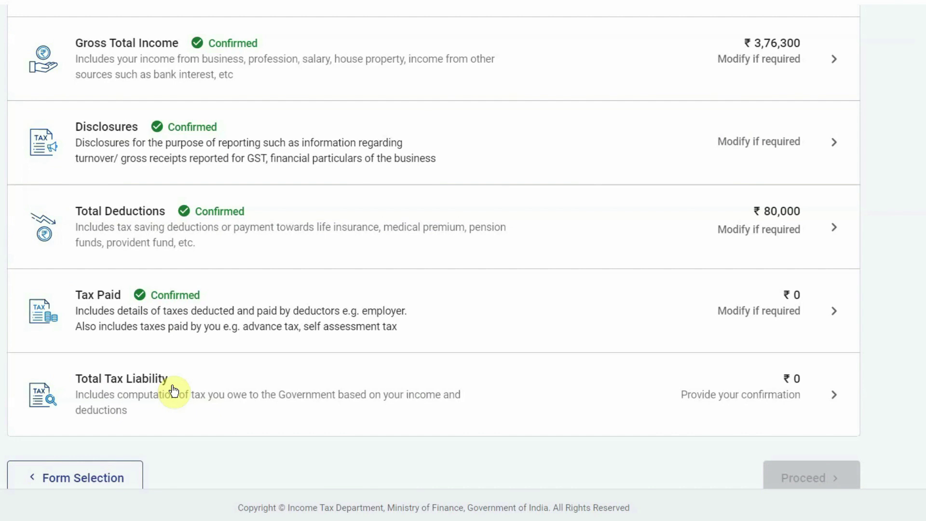
Review the Total Tax Liability computation and confirm the ₹0 liability
{"action": "left_click", "coordinate": [174, 391]}
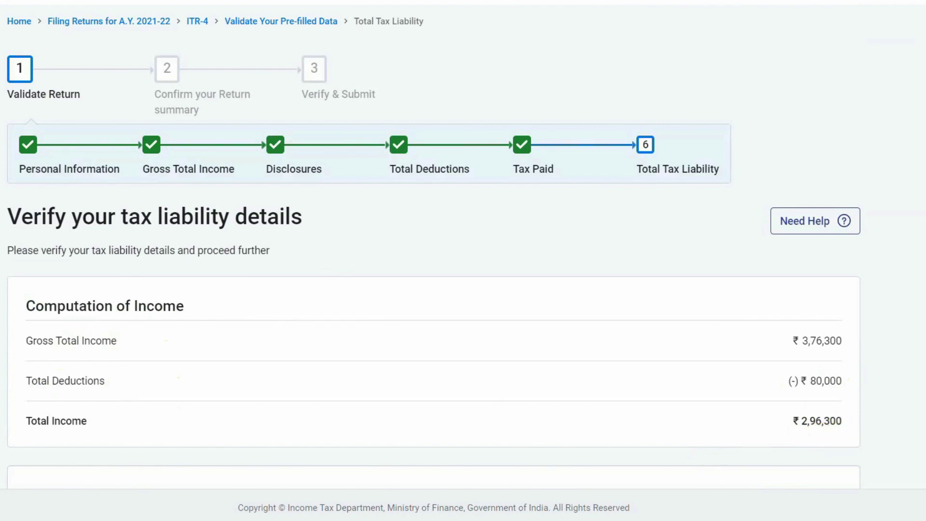
{"action": "scroll", "coordinate": [497, 135], "scroll_direction": "down", "scroll_amount": 8}
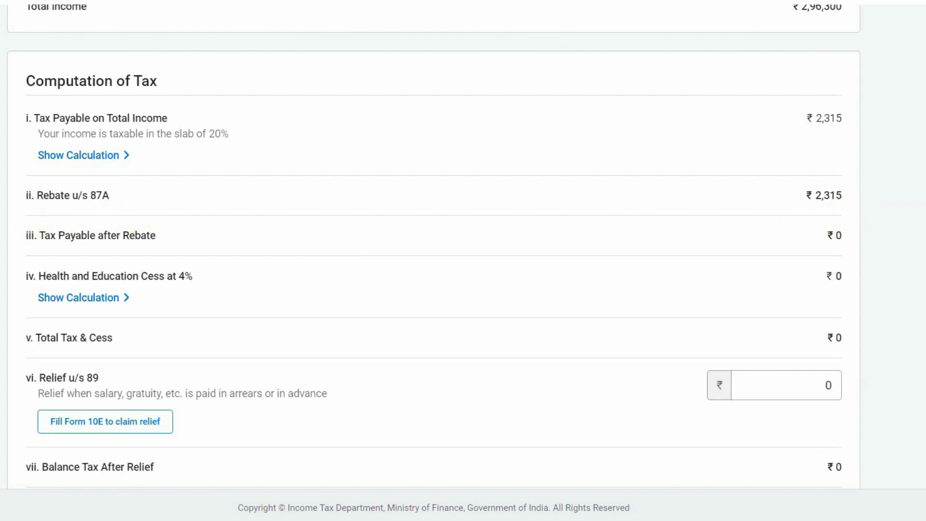
{"action": "scroll", "coordinate": [434, 261], "scroll_direction": "down", "scroll_amount": 10}
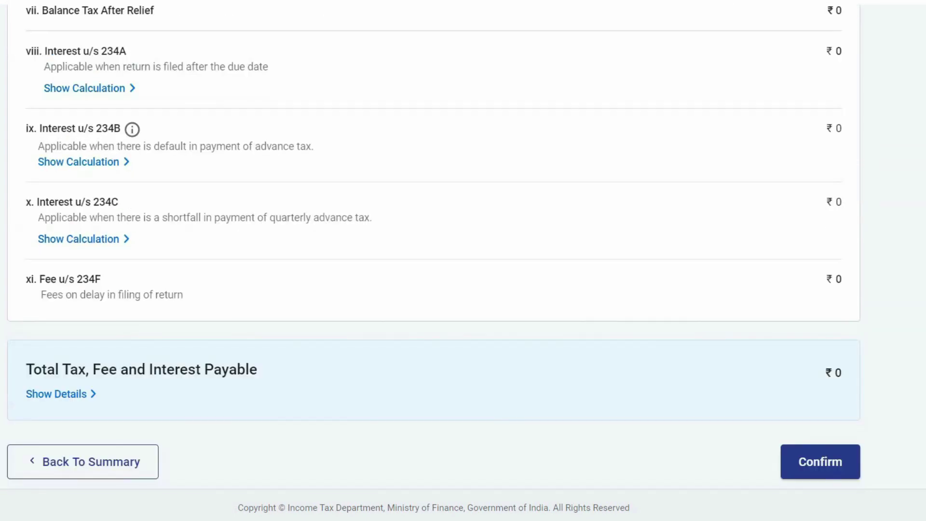
{"action": "left_click", "coordinate": [815, 398]}
{"action": "scroll", "coordinate": [434, 260], "scroll_direction": "down", "scroll_amount": 8}
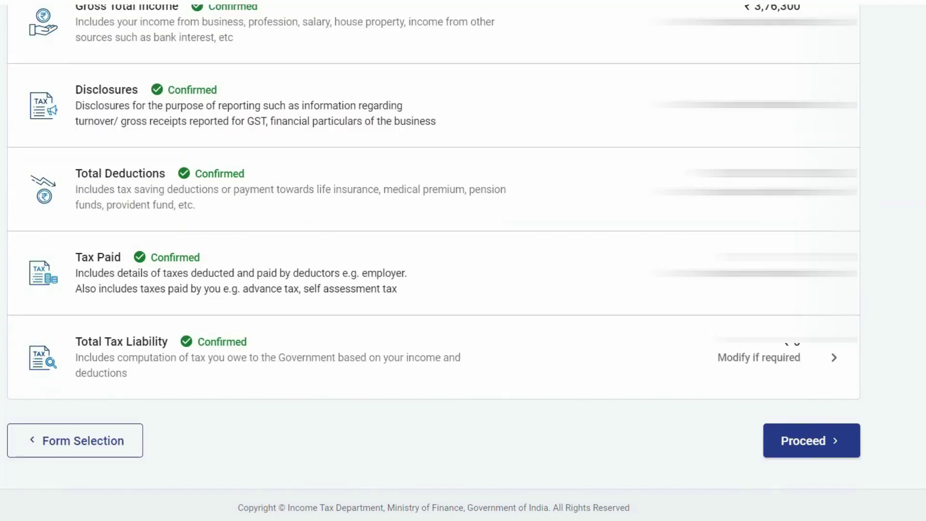
{"action": "scroll", "coordinate": [434, 231], "scroll_direction": "up", "scroll_amount": 2}
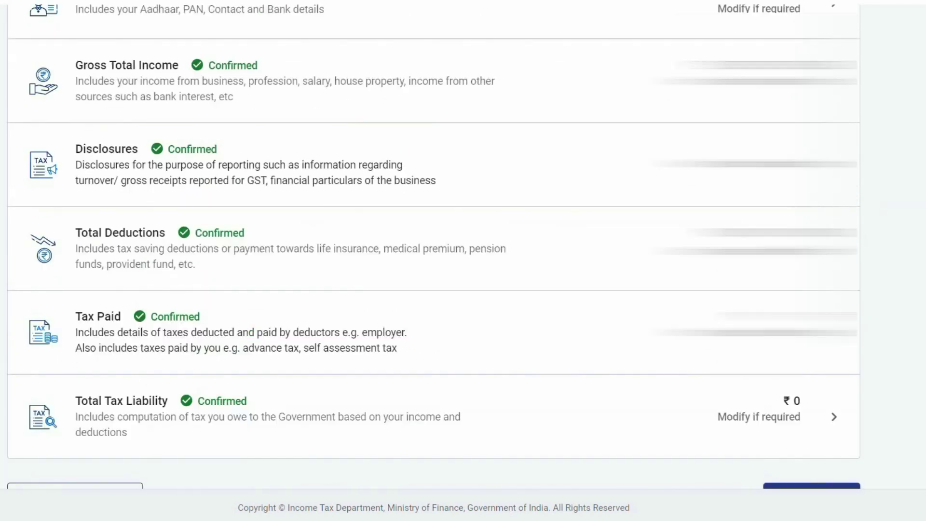
{"action": "scroll", "coordinate": [435, 232], "scroll_direction": "down", "scroll_amount": 2}
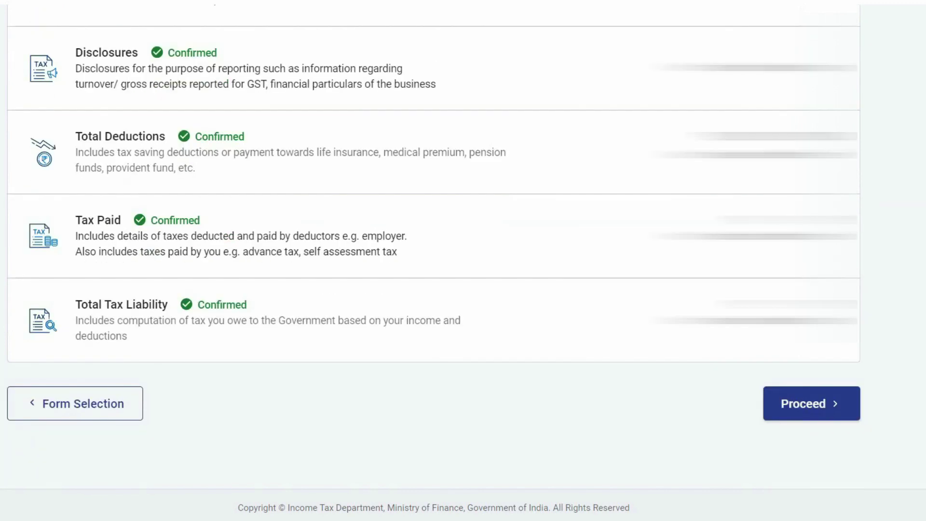
Proceed to the tax summary (₹2,96,300 taxable income, ₹0 payable) and choose Pay Later
{"action": "left_click", "coordinate": [804, 407]}
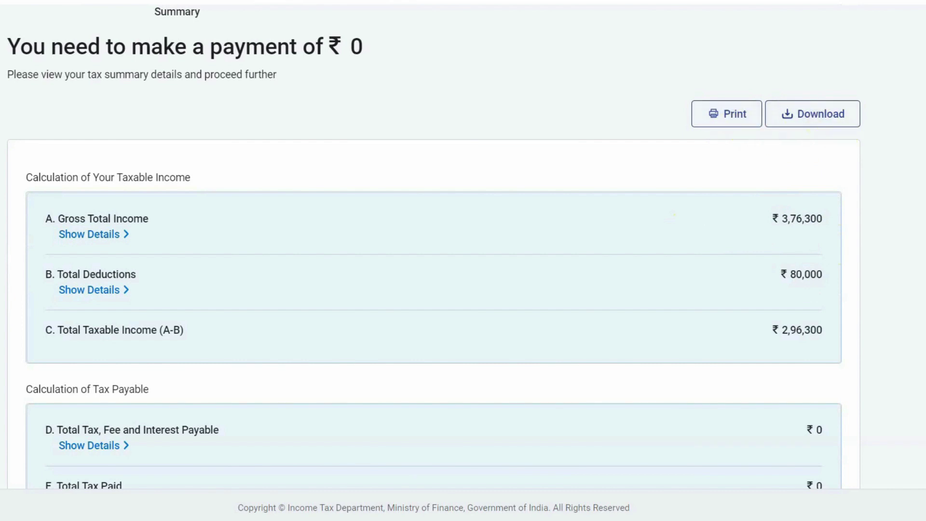
{"action": "scroll", "coordinate": [434, 260], "scroll_direction": "down", "scroll_amount": 2}
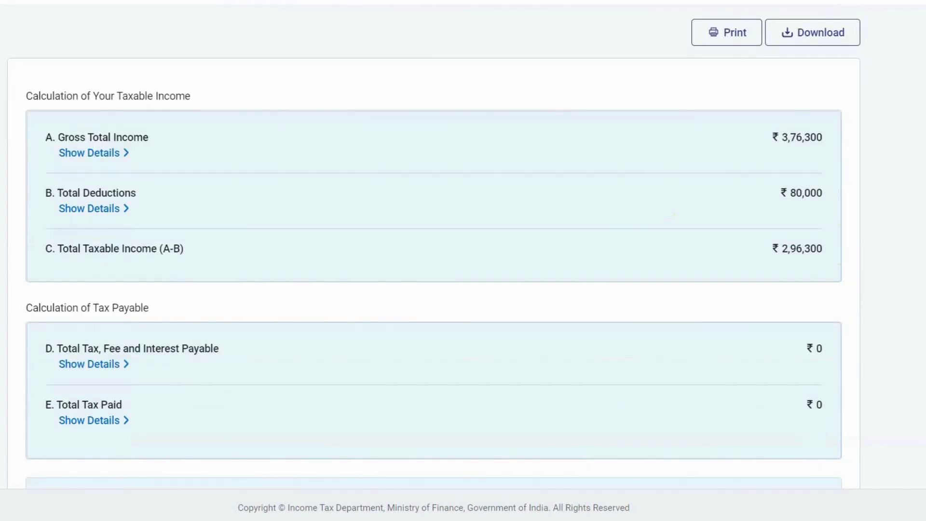
{"action": "scroll", "coordinate": [434, 261], "scroll_direction": "down", "scroll_amount": 3}
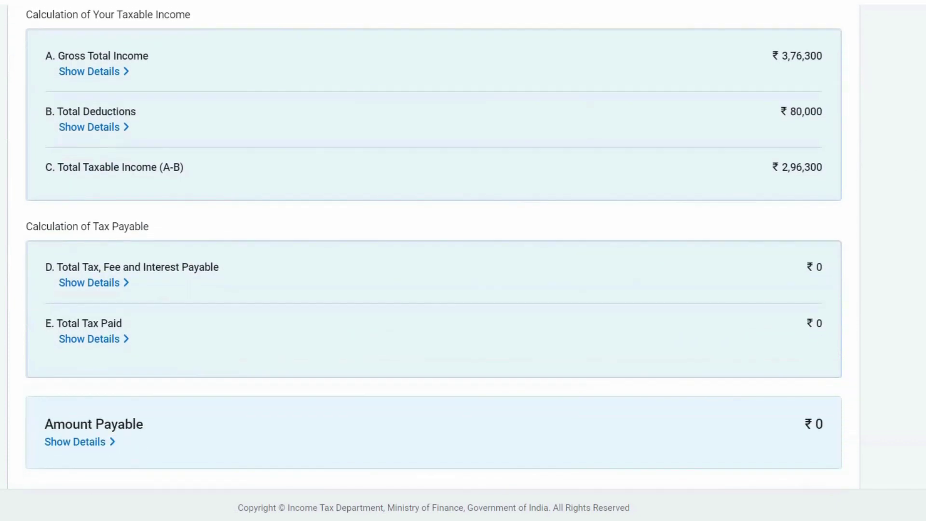
{"action": "scroll", "coordinate": [434, 261], "scroll_direction": "up", "scroll_amount": 1}
{"action": "scroll", "coordinate": [434, 261], "scroll_direction": "down", "scroll_amount": 2}
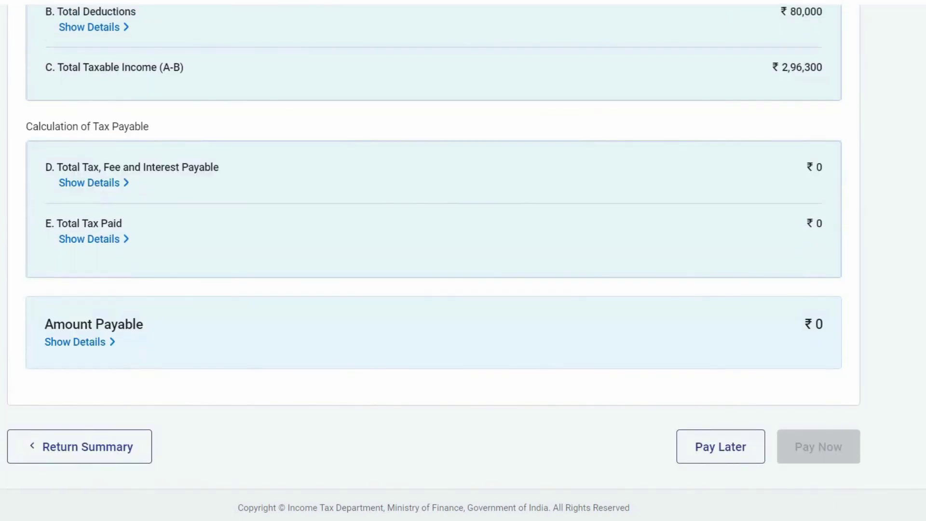
{"action": "left_click", "coordinate": [86, 460]}
{"action": "left_click", "coordinate": [721, 453]}
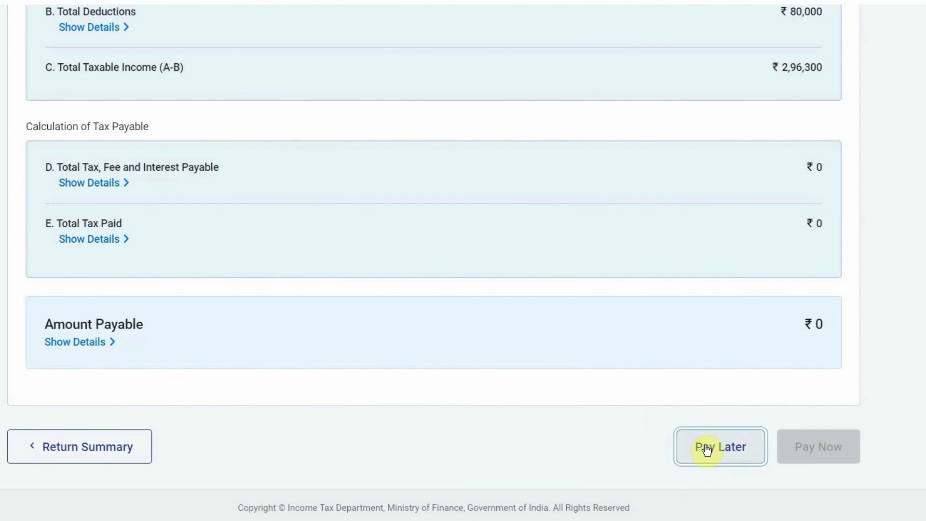
Tick the verification declaration, enter the father's name, choose capacity Self, and preview the return
{"action": "left_click", "coordinate": [775, 453]}
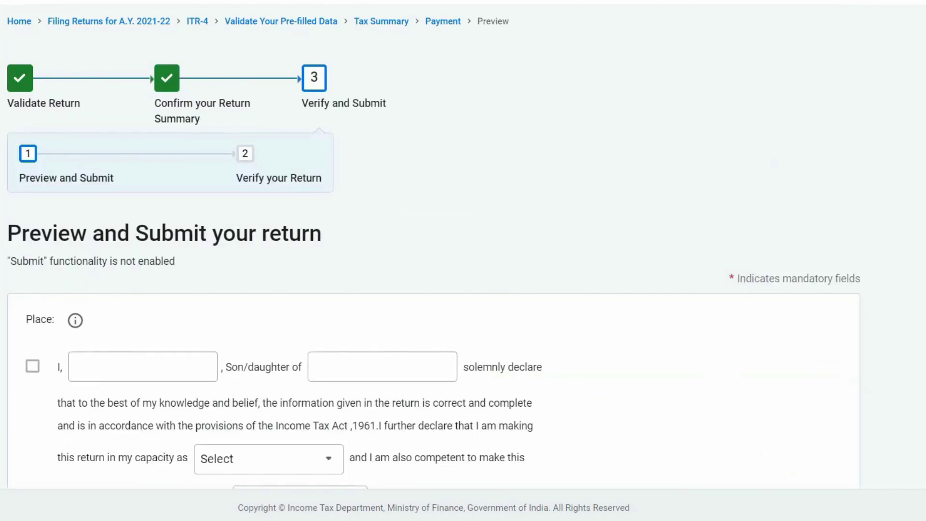
{"action": "scroll", "coordinate": [434, 246], "scroll_direction": "down", "scroll_amount": 4}
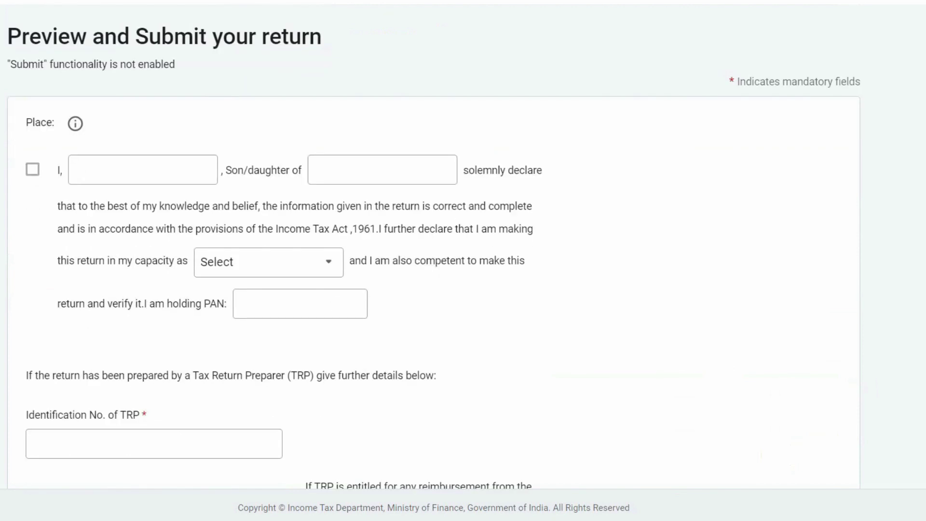
{"action": "left_click", "coordinate": [32, 157]}
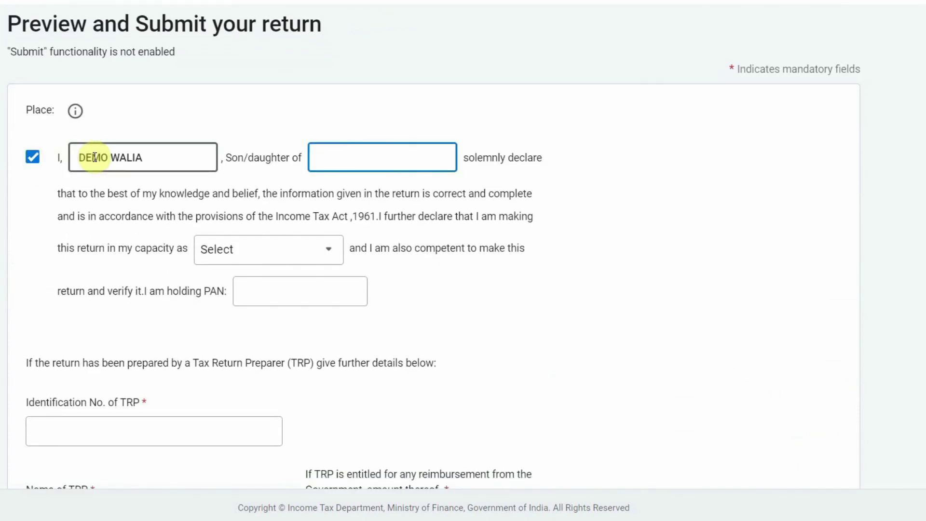
{"action": "type", "text": "uncle walia"}
{"action": "left_click", "coordinate": [297, 260]}
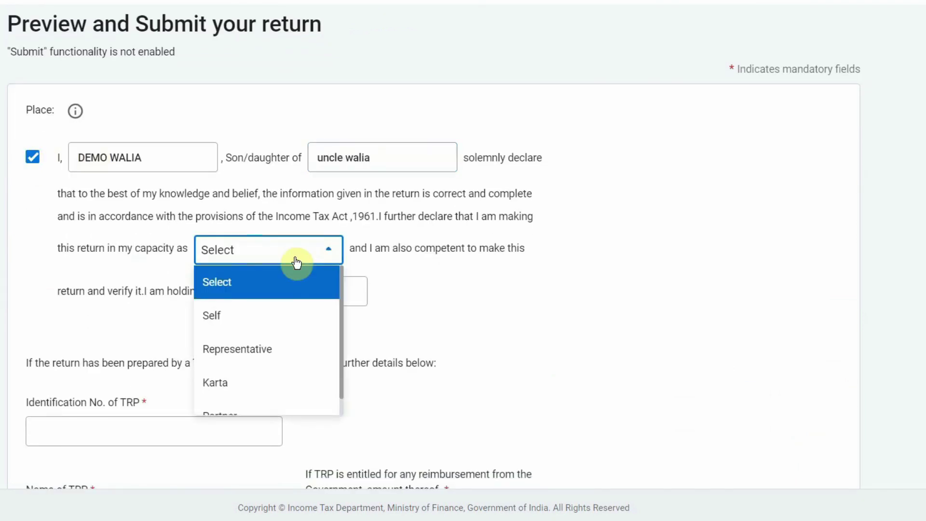
{"action": "left_click", "coordinate": [260, 324]}
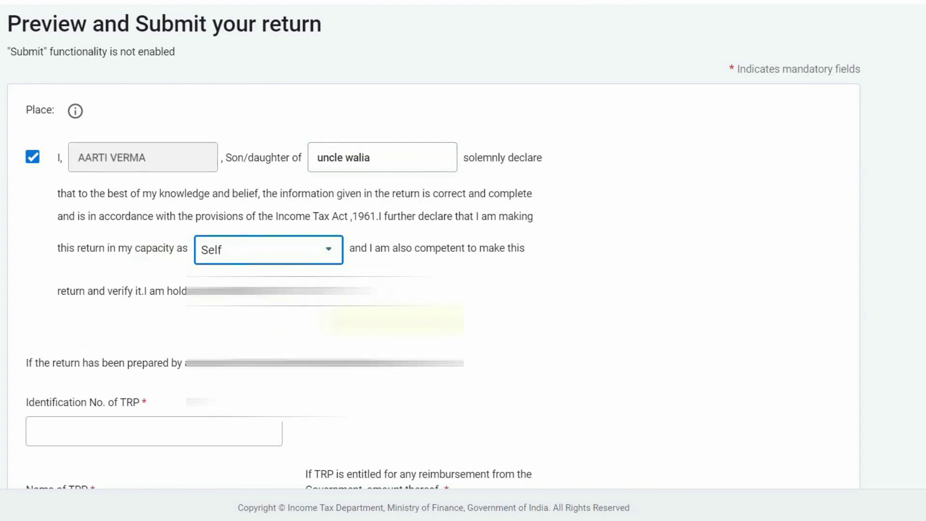
{"action": "scroll", "coordinate": [463, 260], "scroll_direction": "down", "scroll_amount": 3}
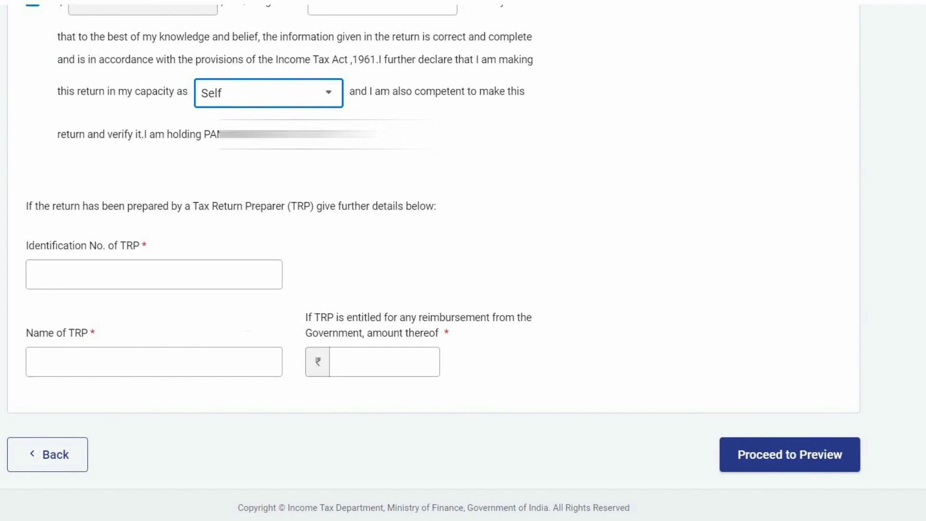
{"action": "left_click", "coordinate": [779, 460]}
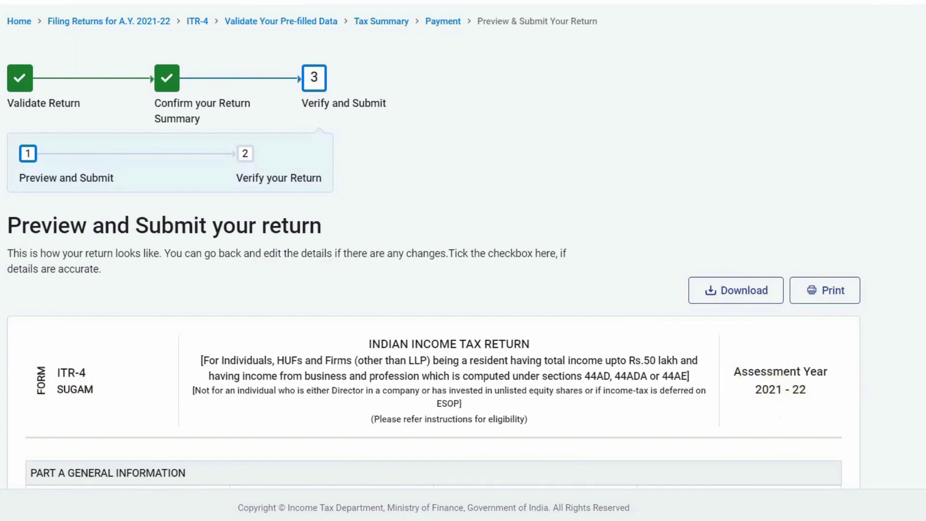
Scroll through the ITR-4 preview to the bottom and send it for validation
{"action": "scroll", "coordinate": [434, 261], "scroll_direction": "down", "scroll_amount": 15}
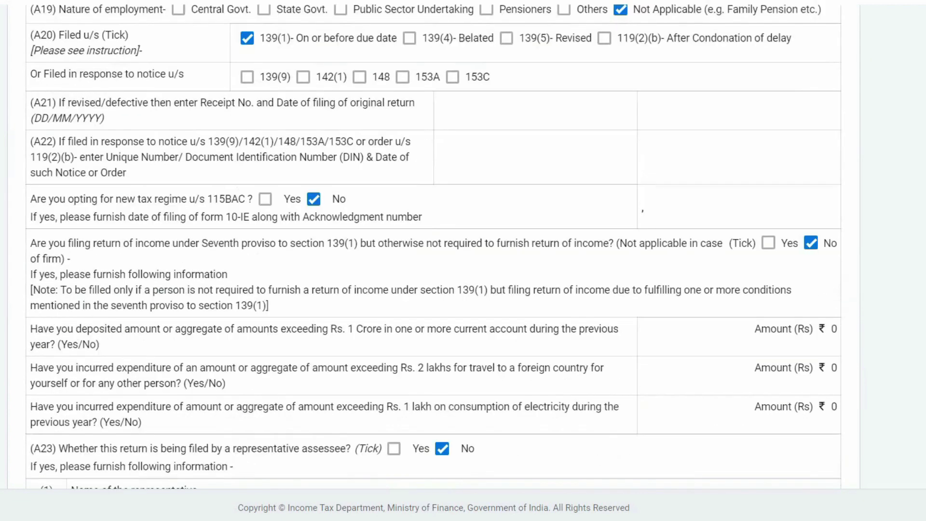
{"action": "scroll", "coordinate": [434, 261], "scroll_direction": "down", "scroll_amount": 20}
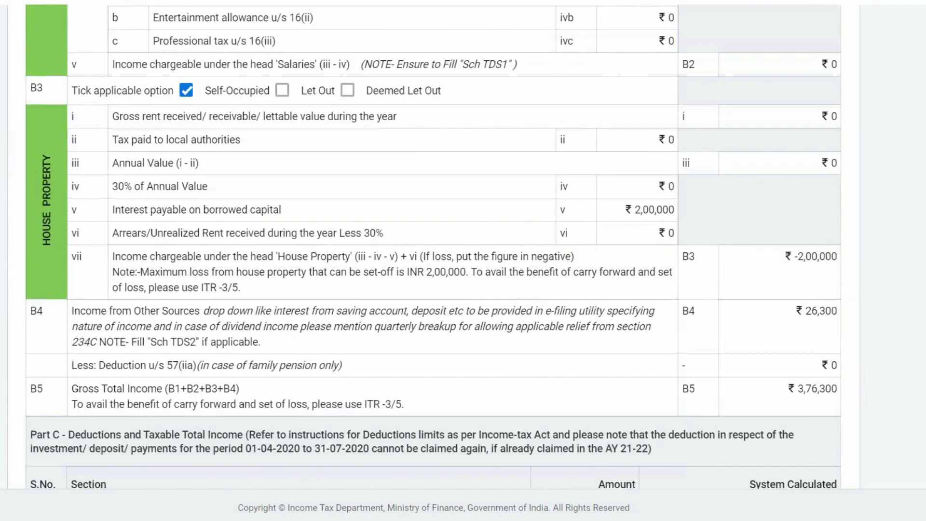
{"action": "scroll", "coordinate": [434, 260], "scroll_direction": "down", "scroll_amount": 20}
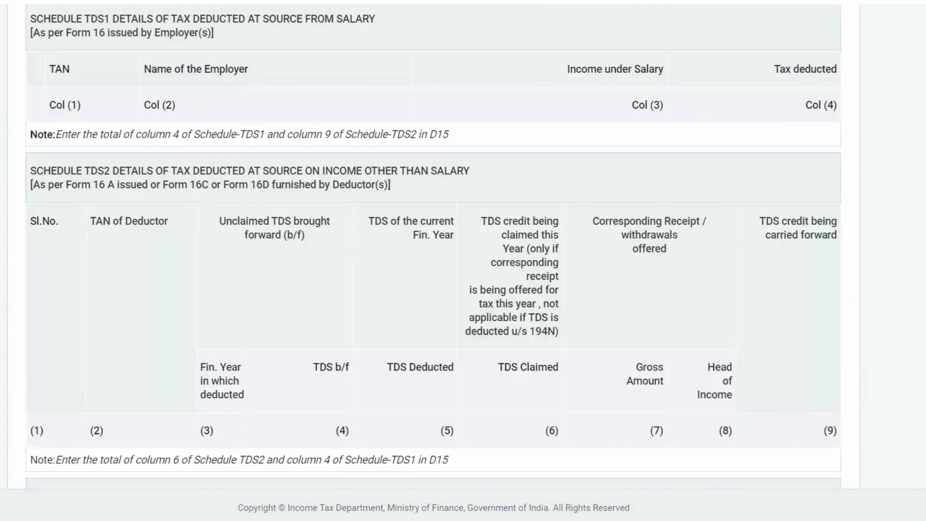
{"action": "scroll", "coordinate": [434, 261], "scroll_direction": "down", "scroll_amount": 10}
{"action": "left_click", "coordinate": [769, 382]}
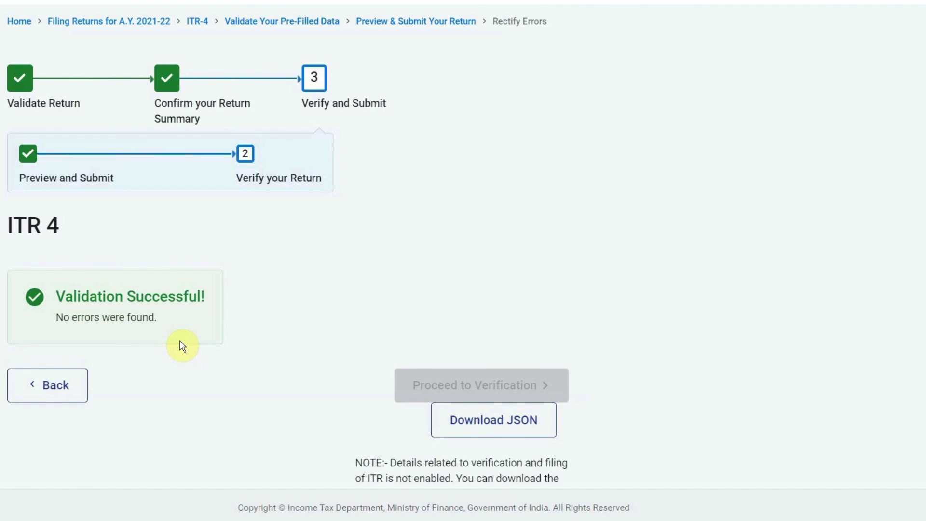
Download the validated ITR-4 return as a JSON file and dismiss the success message
{"action": "left_click", "coordinate": [482, 422]}
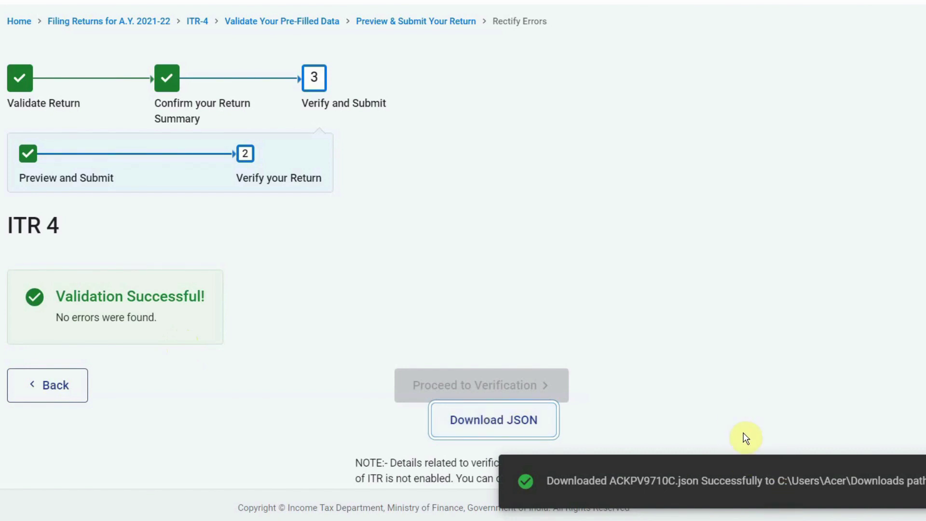
{"action": "left_click", "coordinate": [738, 491]}
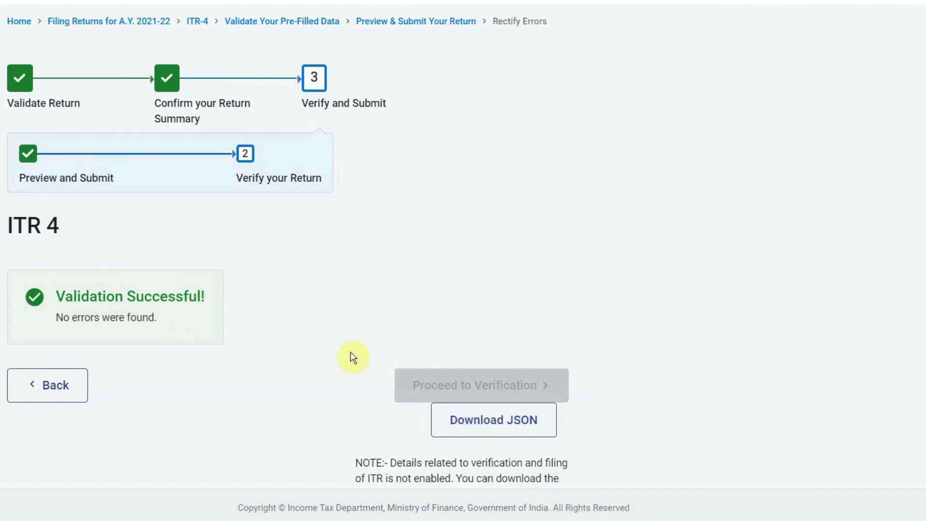